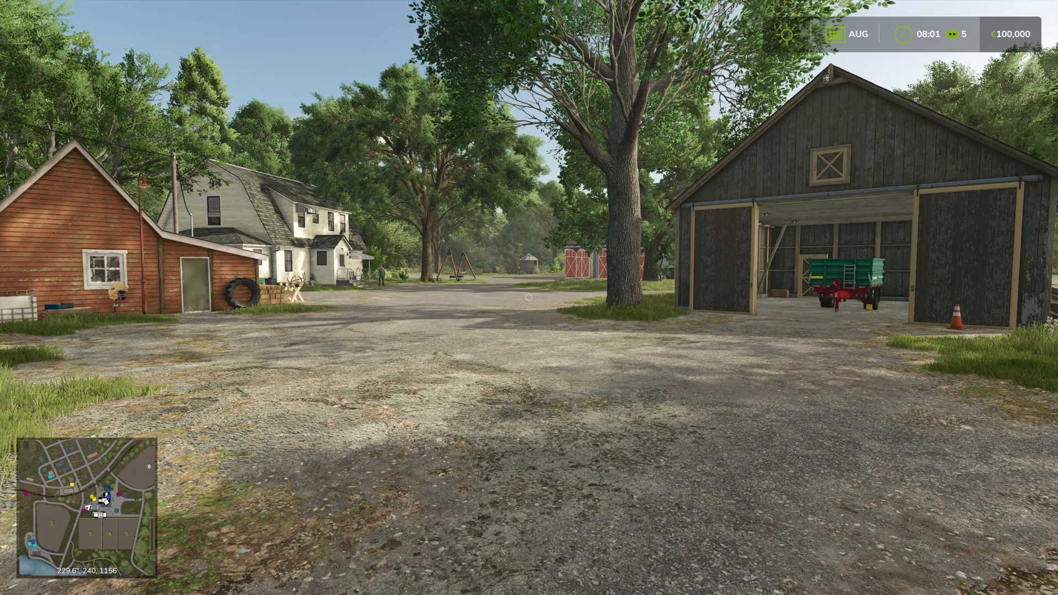
In the shop's Trailers category, compare the €52,000 ASW 271 and select the €520 modded one
key(p)
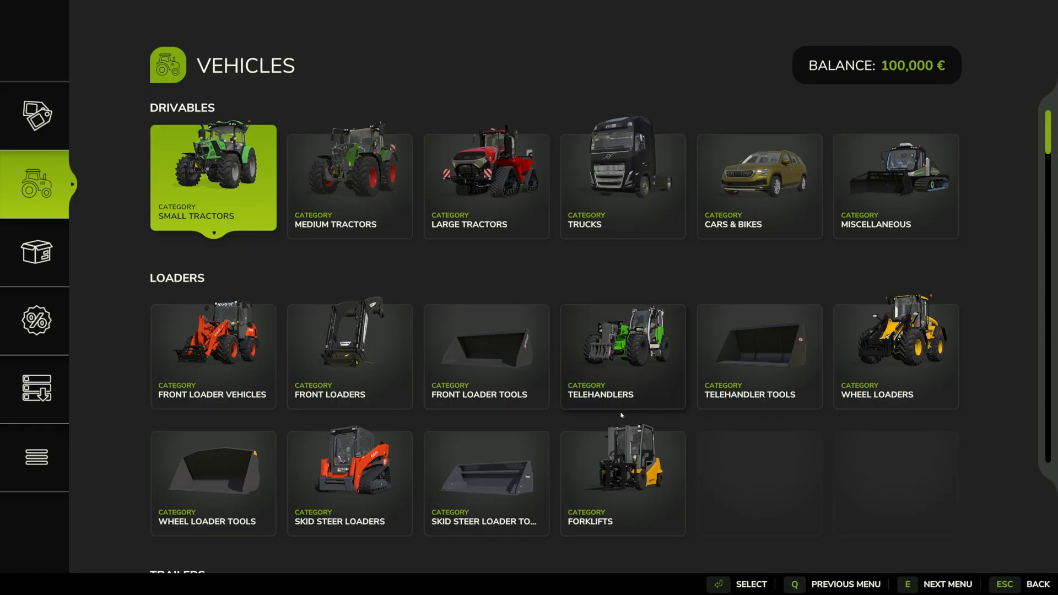
scroll(179, 330, down, 5)
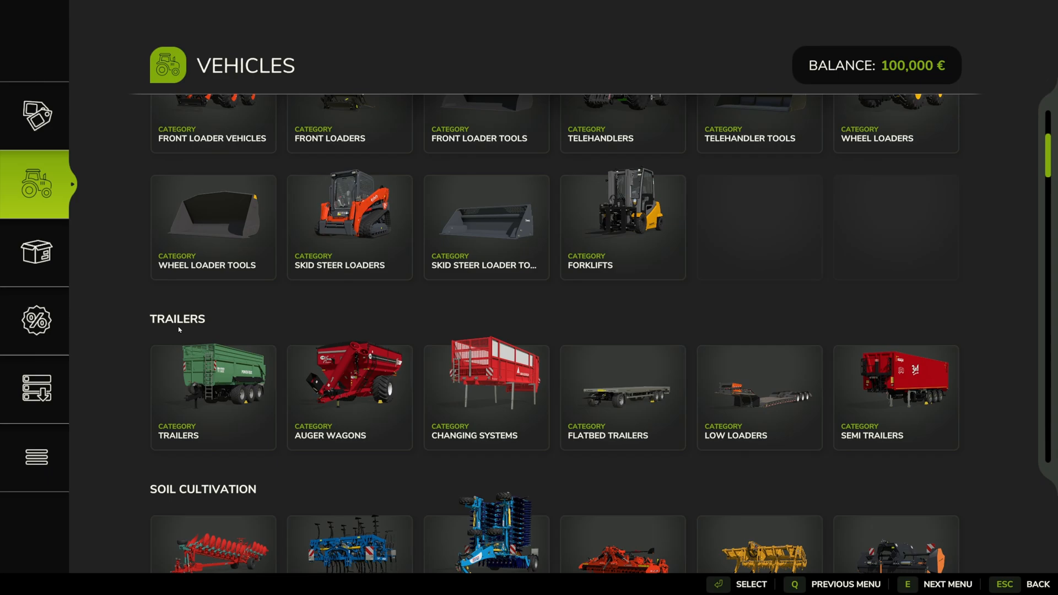
scroll(179, 330, down, 3)
click(179, 256)
scroll(373, 379, down, 5)
scroll(373, 380, down, 1)
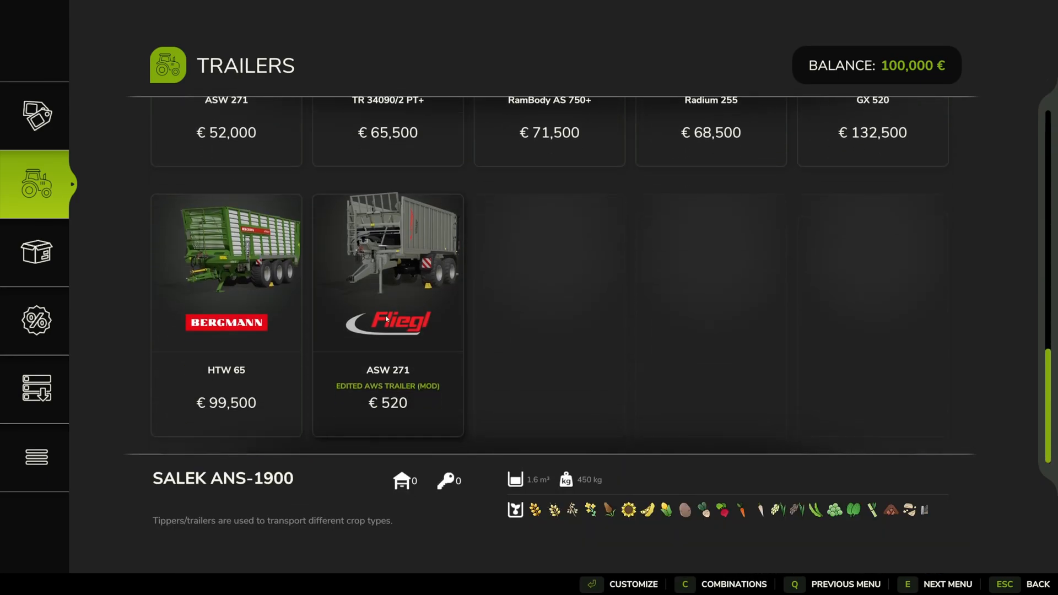
click(388, 289)
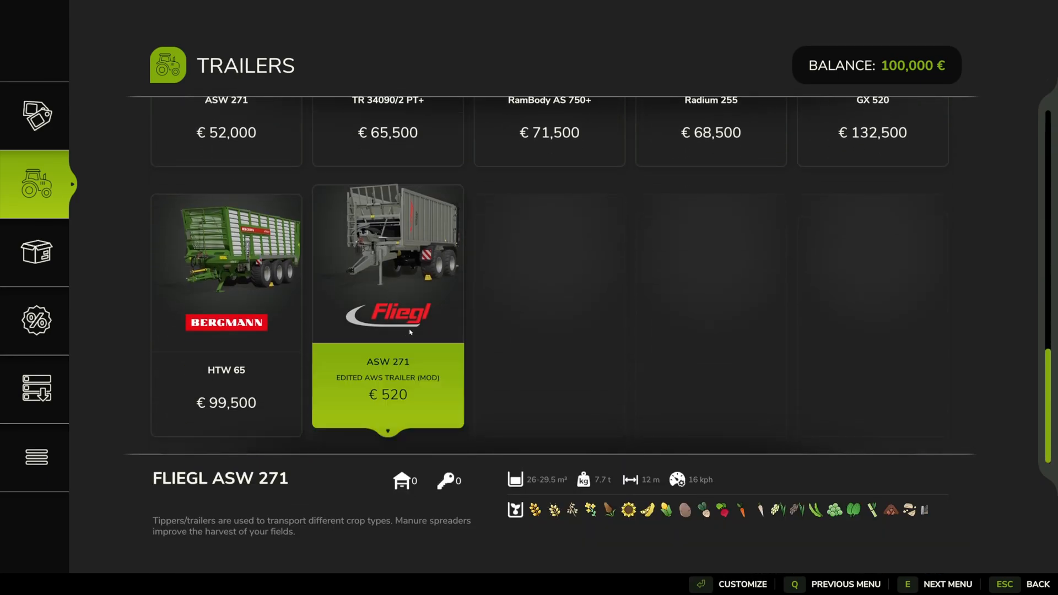
scroll(410, 332, up, 3)
click(238, 295)
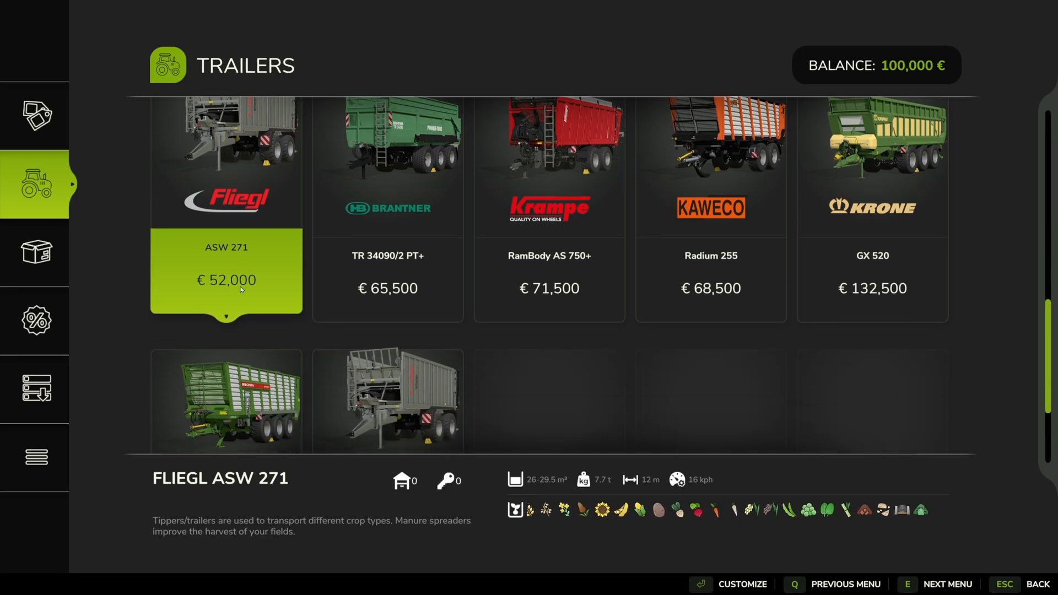
scroll(241, 290, down, 3)
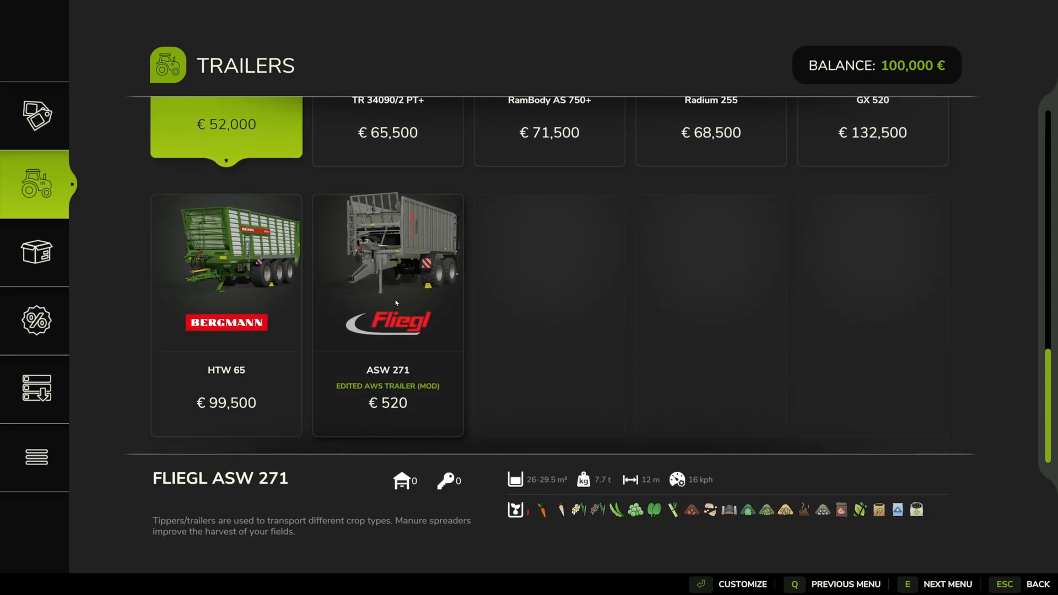
click(396, 301)
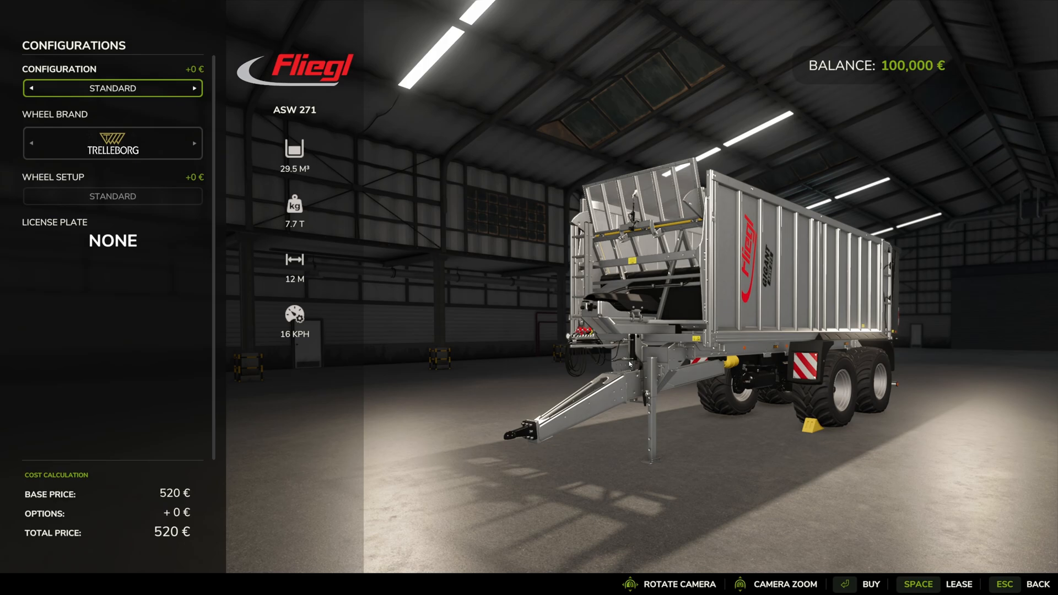
Rotate the 3D preview camera around the ASW 271 trailer
mouse_move(558, 364)
mouse_down()
mouse_move(578, 476)
mouse_move(543, 453)
mouse_up()
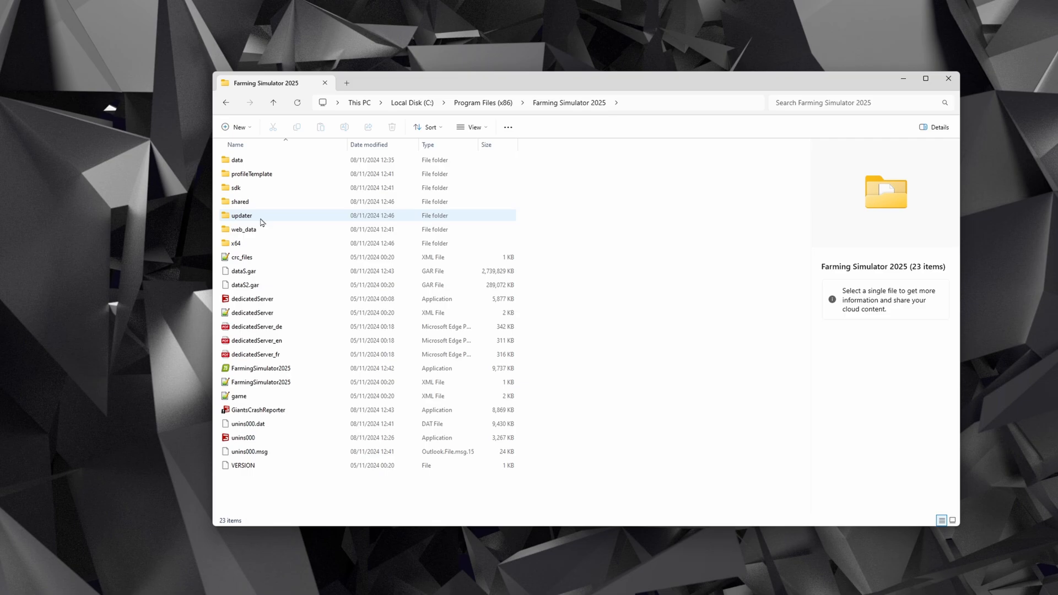
Navigate into the game's data\vehicles folder to reach the krampe brand folder
double_click(242, 162)
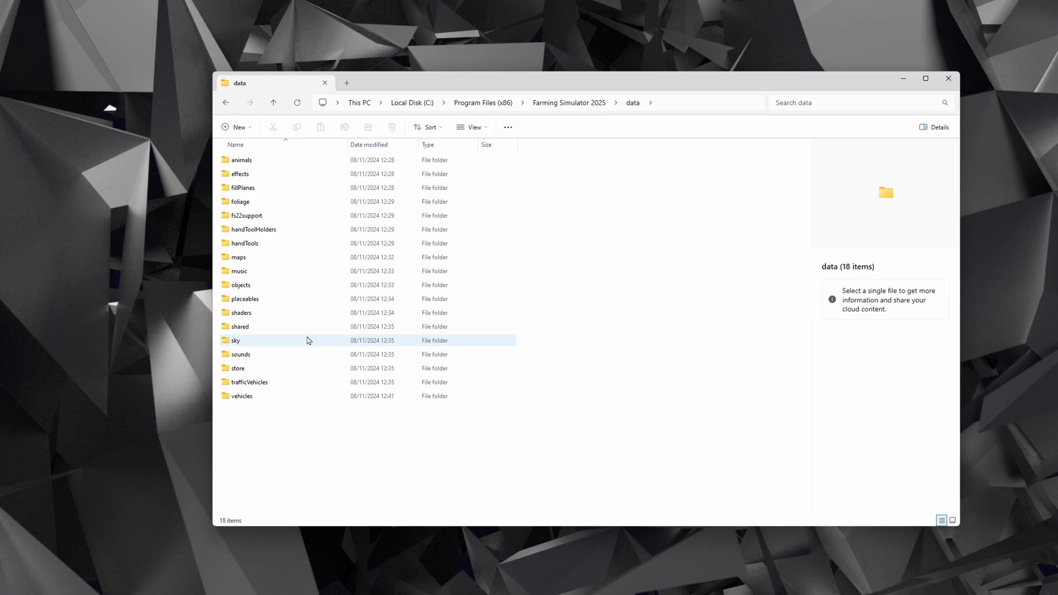
double_click(243, 397)
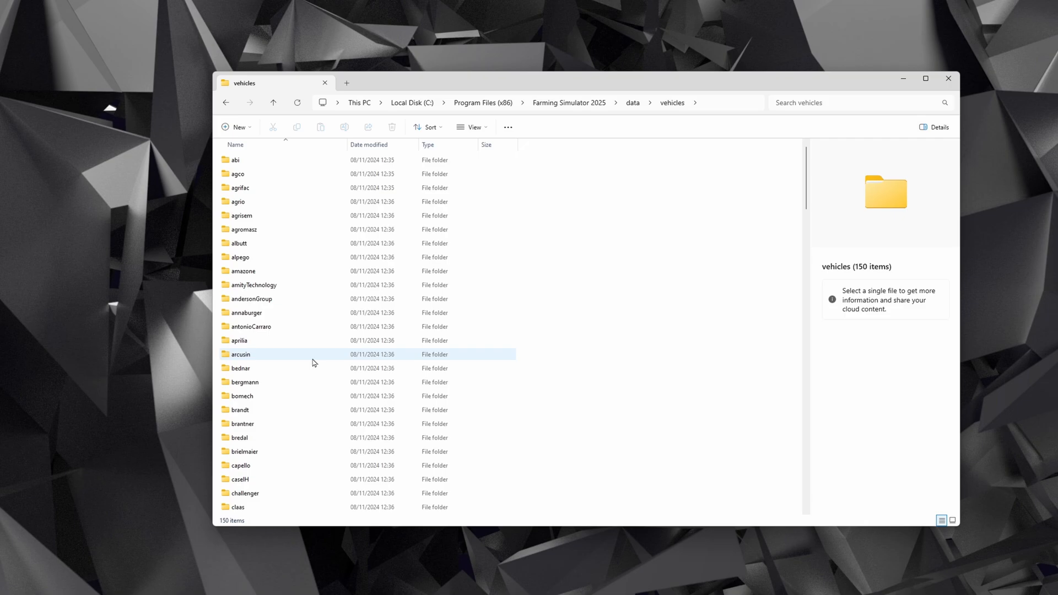
scroll(313, 361, down, 3)
scroll(289, 380, down, 3)
scroll(281, 397, down, 2)
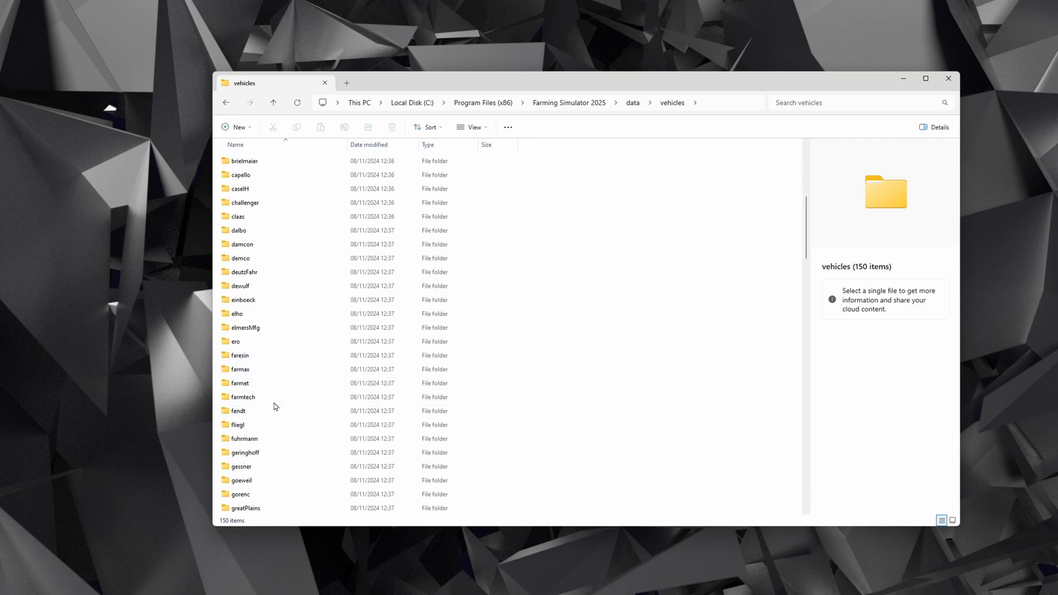
scroll(279, 397, down, 2)
scroll(282, 395, down, 2)
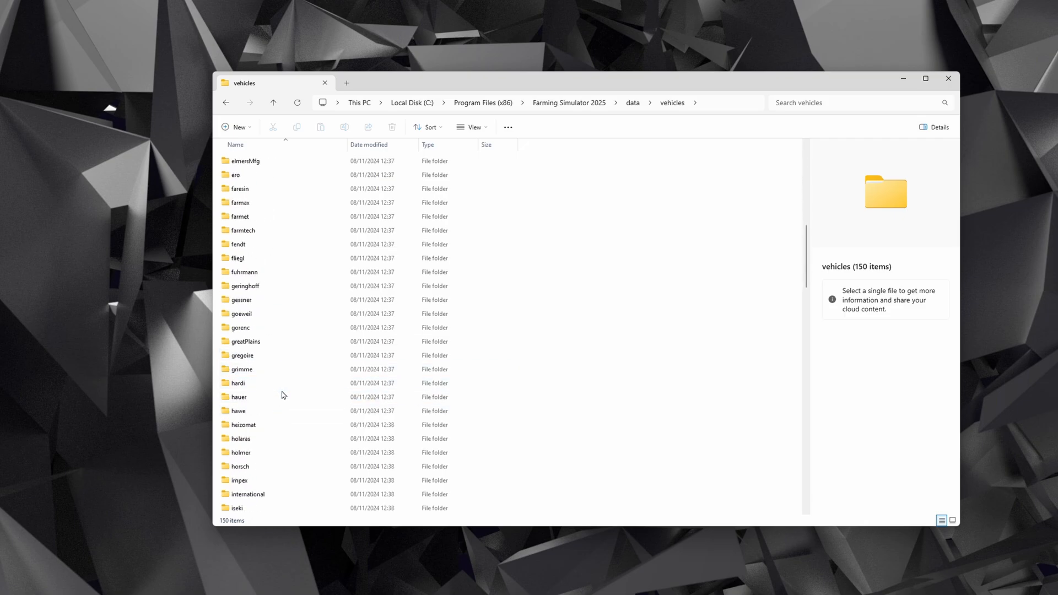
scroll(282, 395, down, 2)
scroll(282, 396, down, 2)
scroll(273, 414, down, 1)
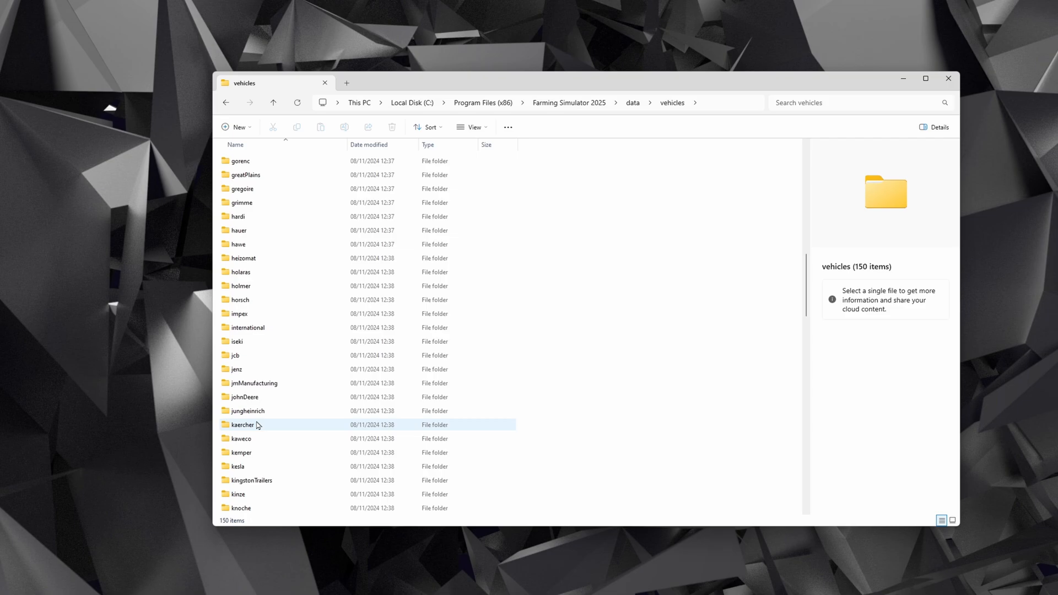
scroll(258, 425, down, 1)
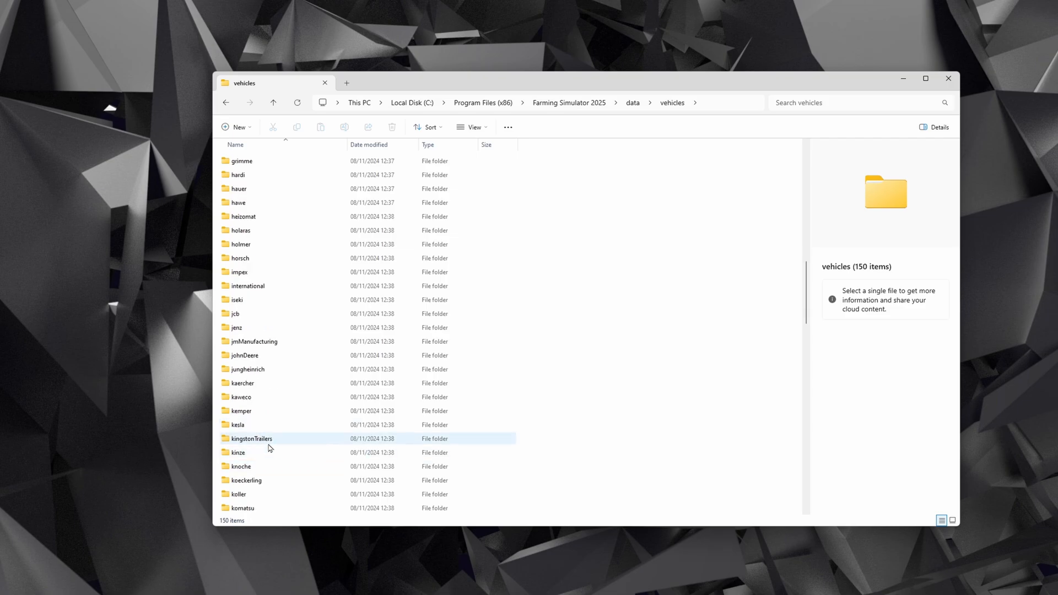
scroll(269, 441, down, 1)
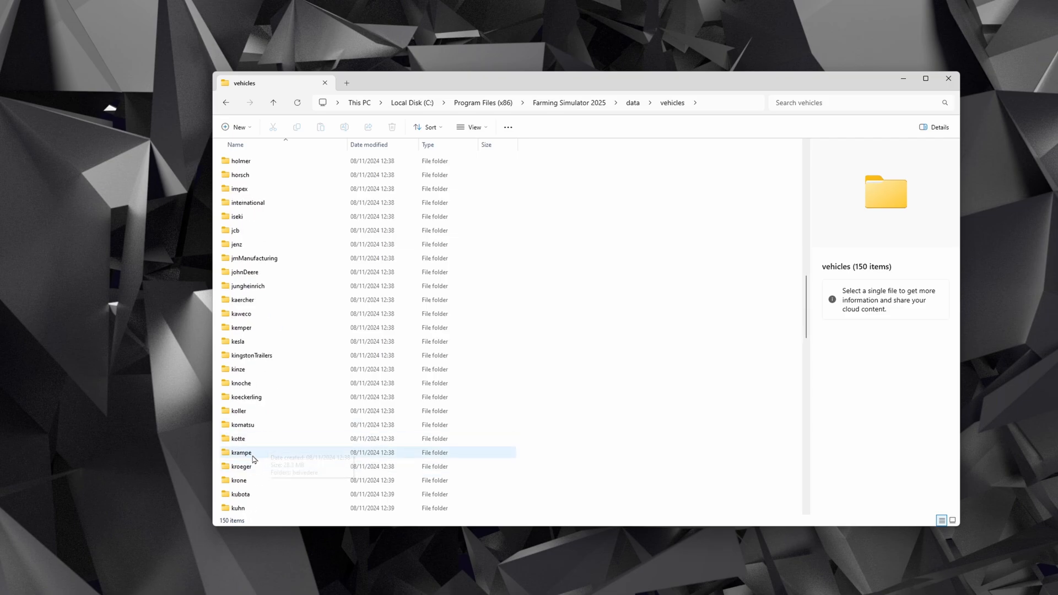
Enter krampe\bigBodyS750 and show its files as a detailed list with full names
double_click(248, 453)
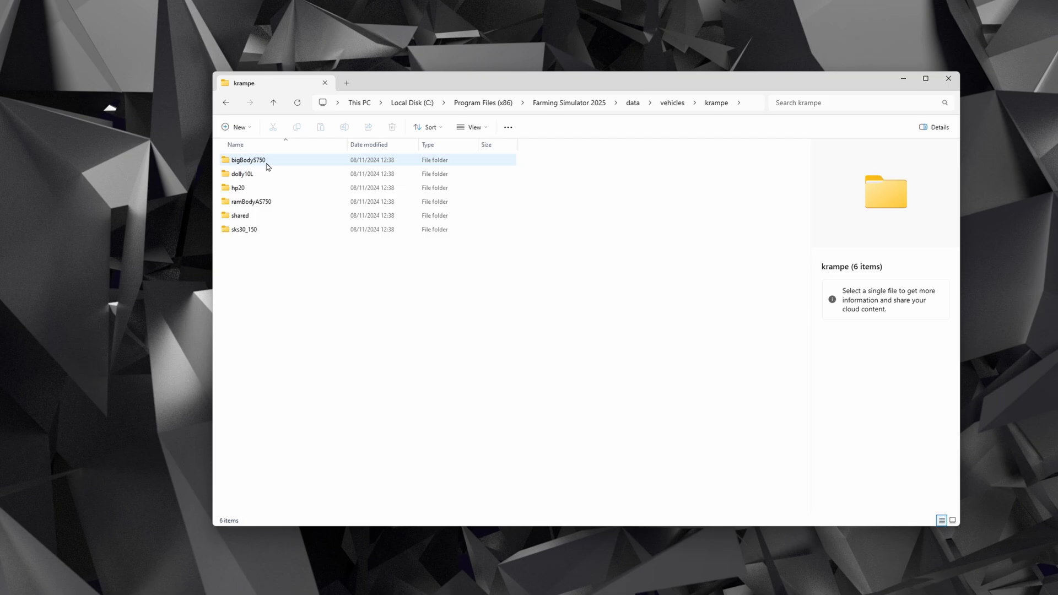
click(267, 162)
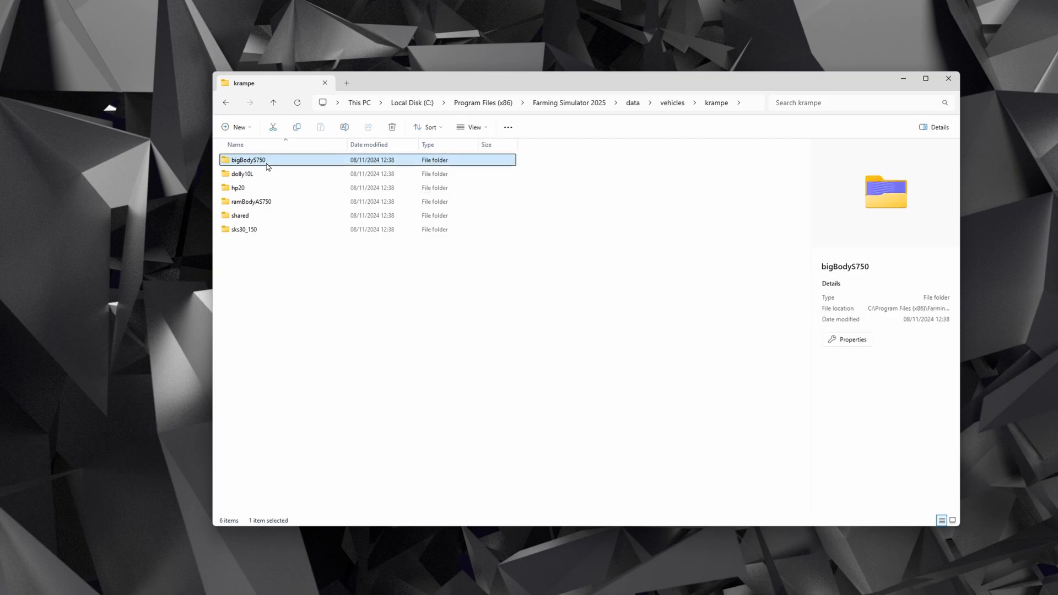
double_click(267, 162)
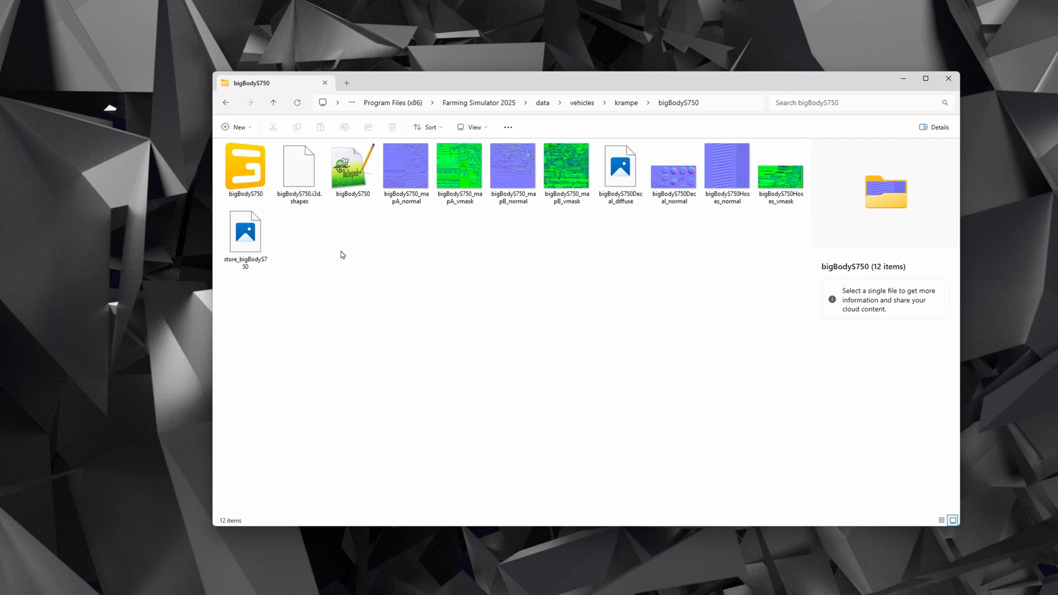
click(475, 127)
click(488, 214)
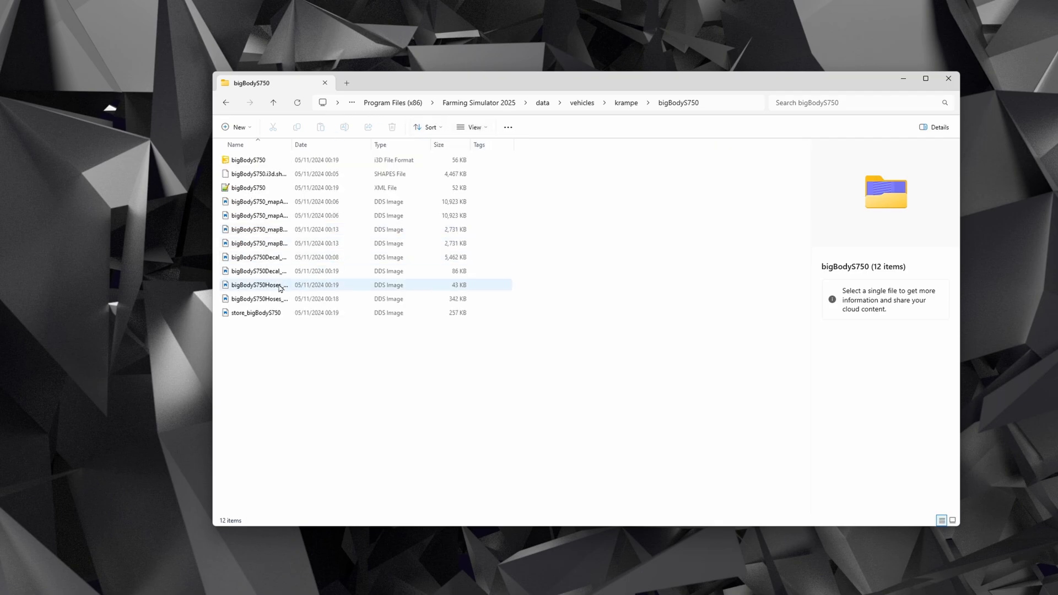
double_click(293, 145)
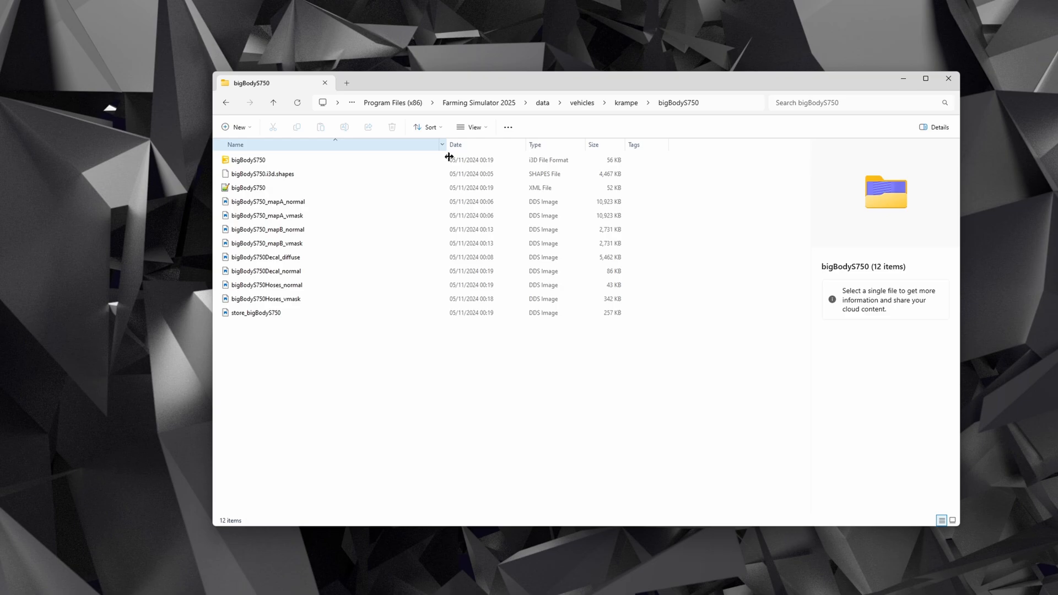
Copy the bigBodyS750 XML and store_bigBodyS750 image, then switch to the D:\mods folder
click(253, 189)
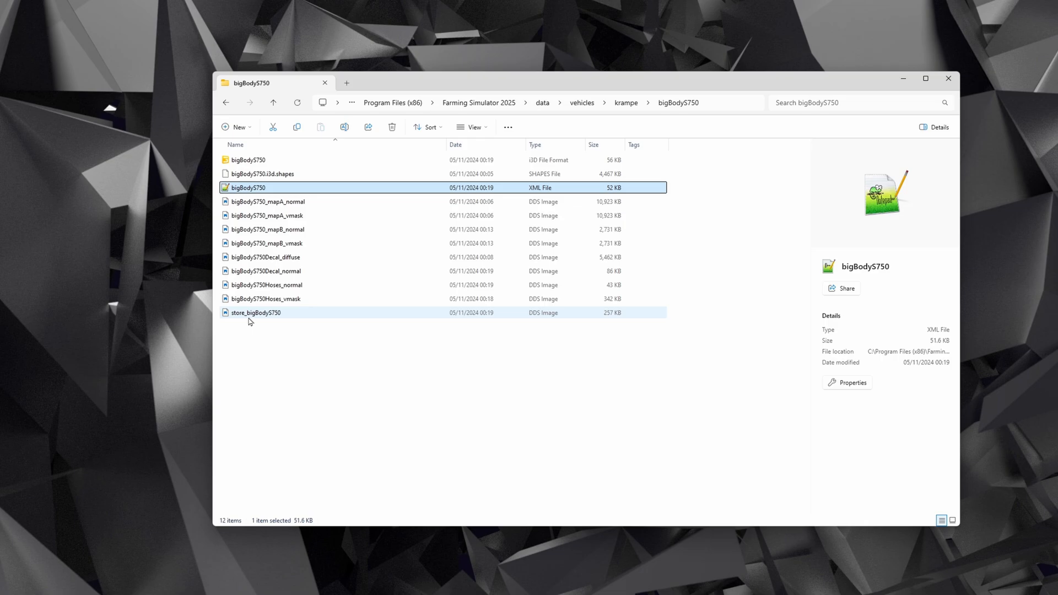
click(272, 313)
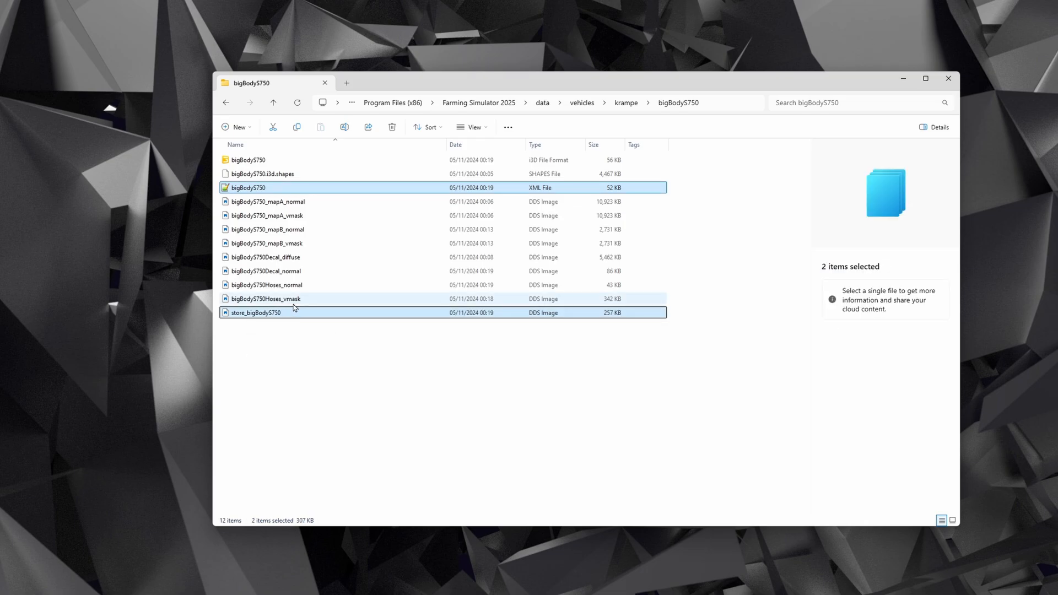
key(ctrl+c)
right_click(281, 317)
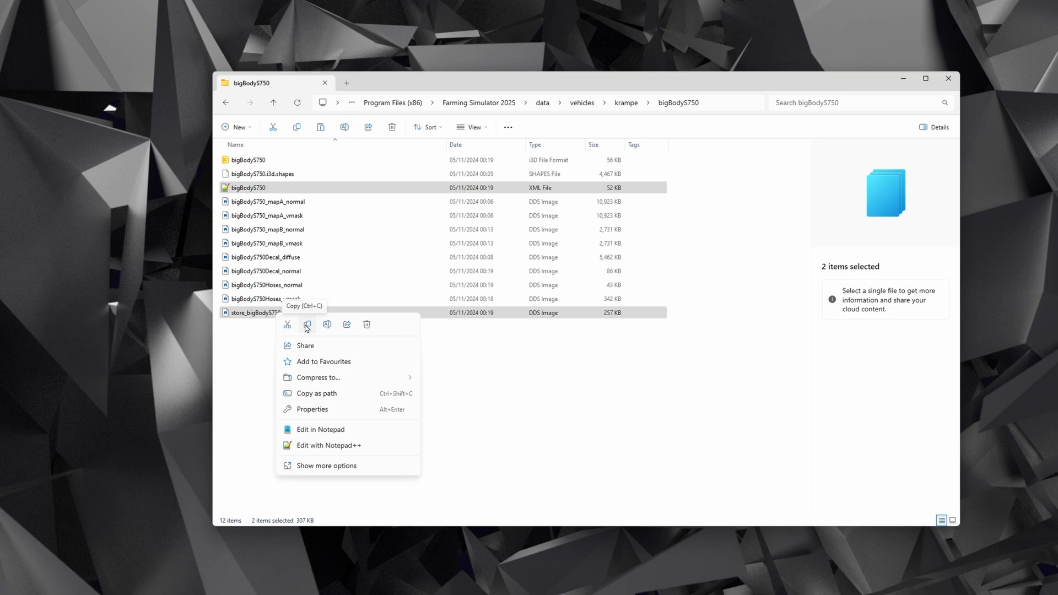
click(307, 325)
click(306, 350)
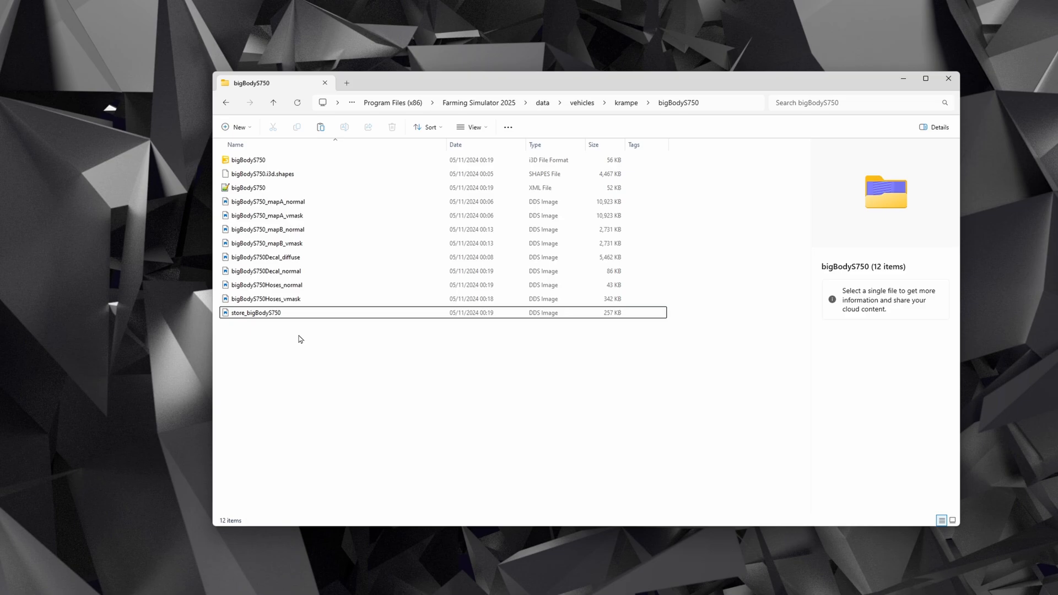
key(alt+Tab)
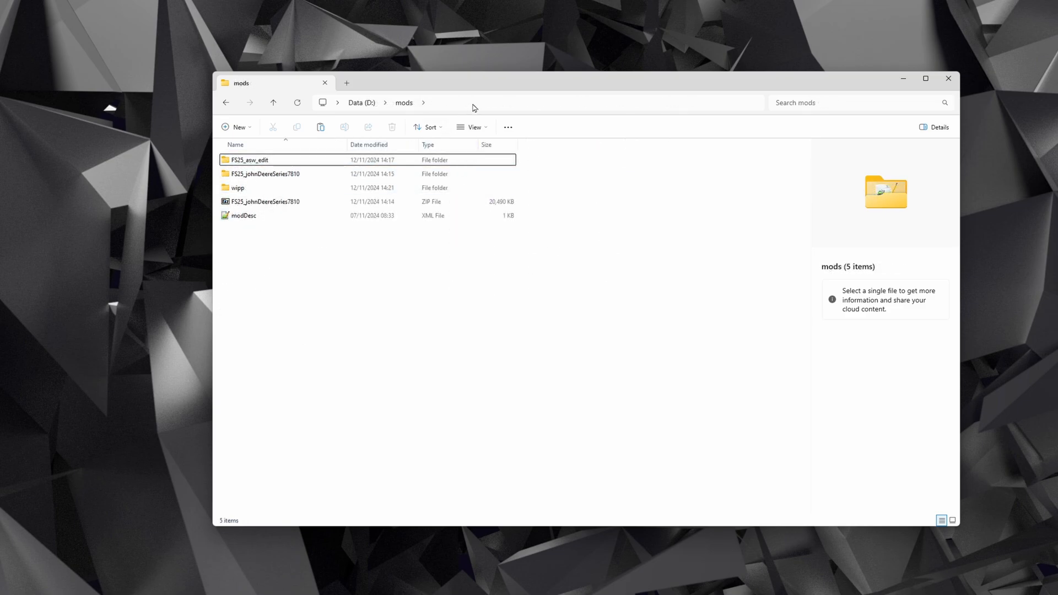
Create a new folder in mods named FS25_bigbody_edit
drag(496, 92, 540, 117)
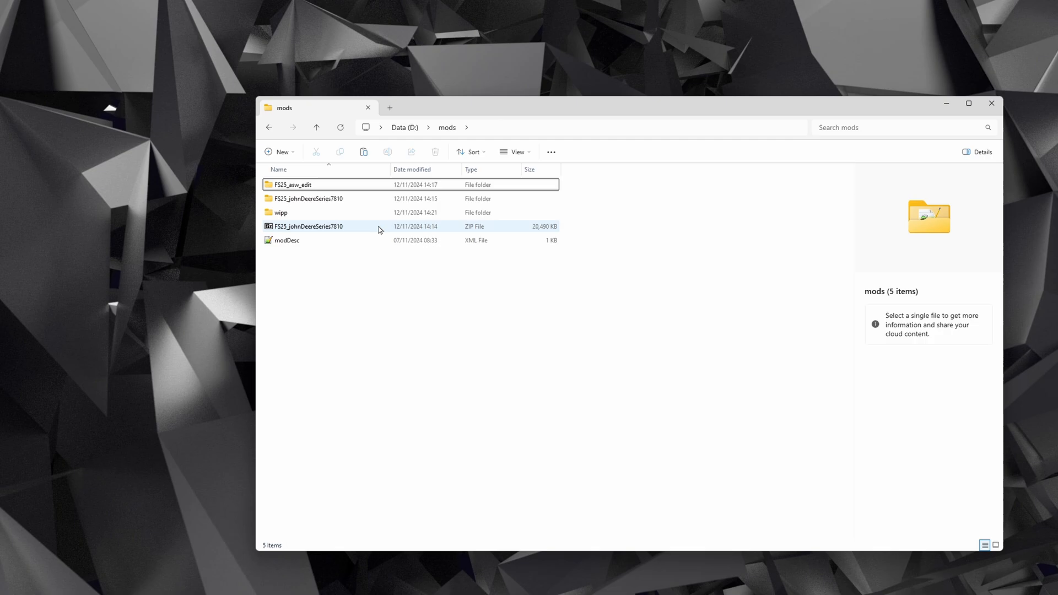
right_click(319, 275)
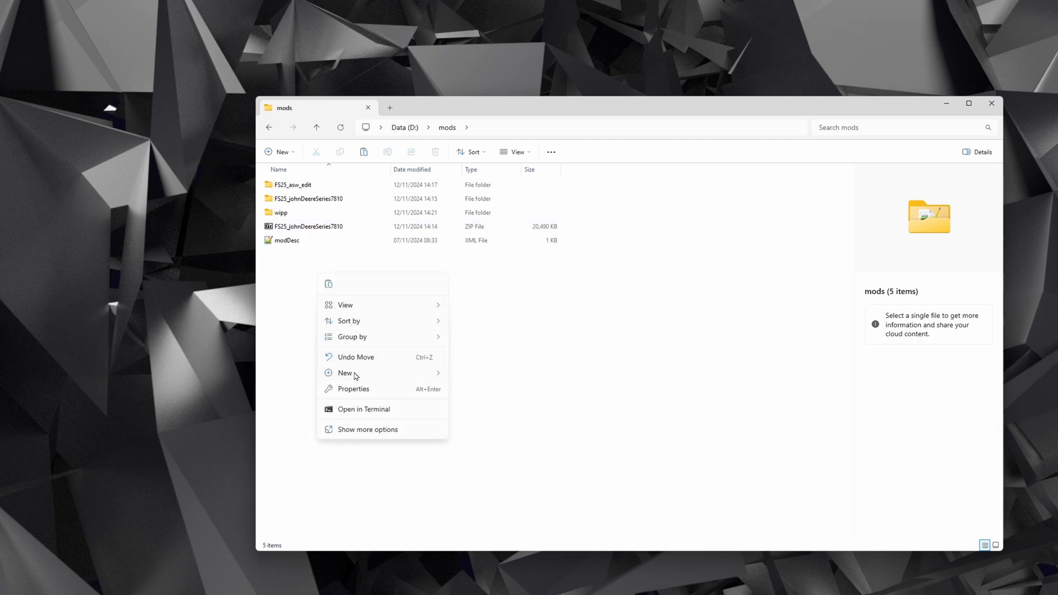
mouse_move(346, 373)
click(476, 375)
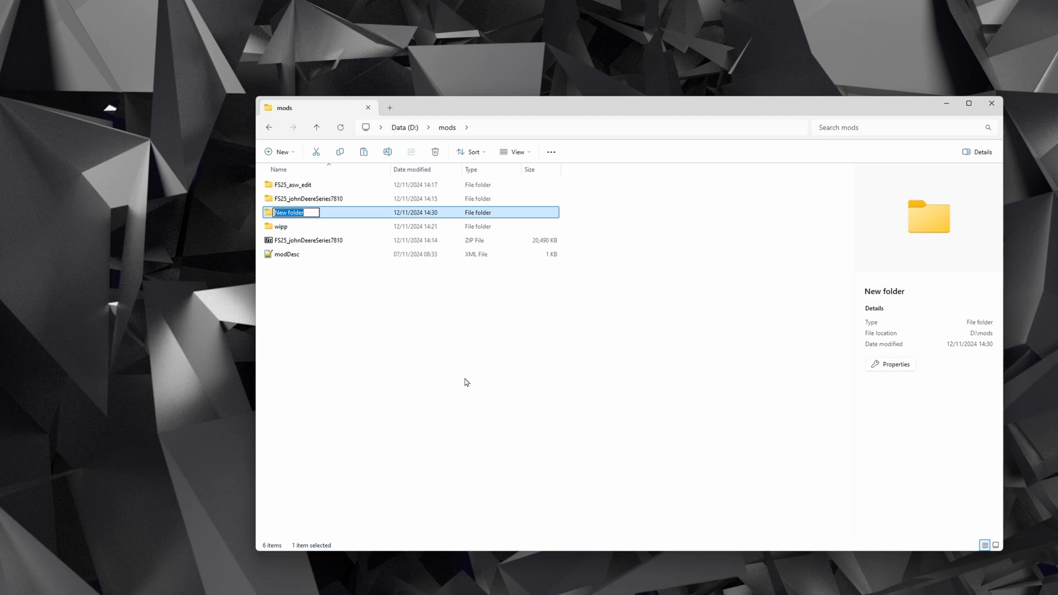
text(FS)
text(25_bigbody_ed)
text(it)
key(Return)
Paste the two Big Body files into the FS25_bigbody_edit folder
double_click(282, 198)
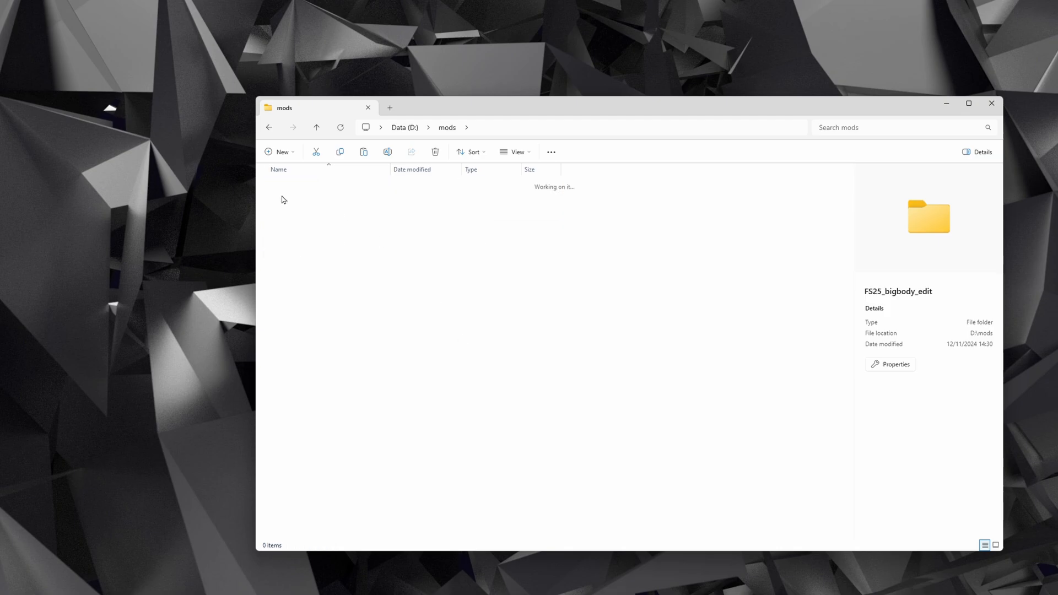
right_click(306, 213)
click(315, 221)
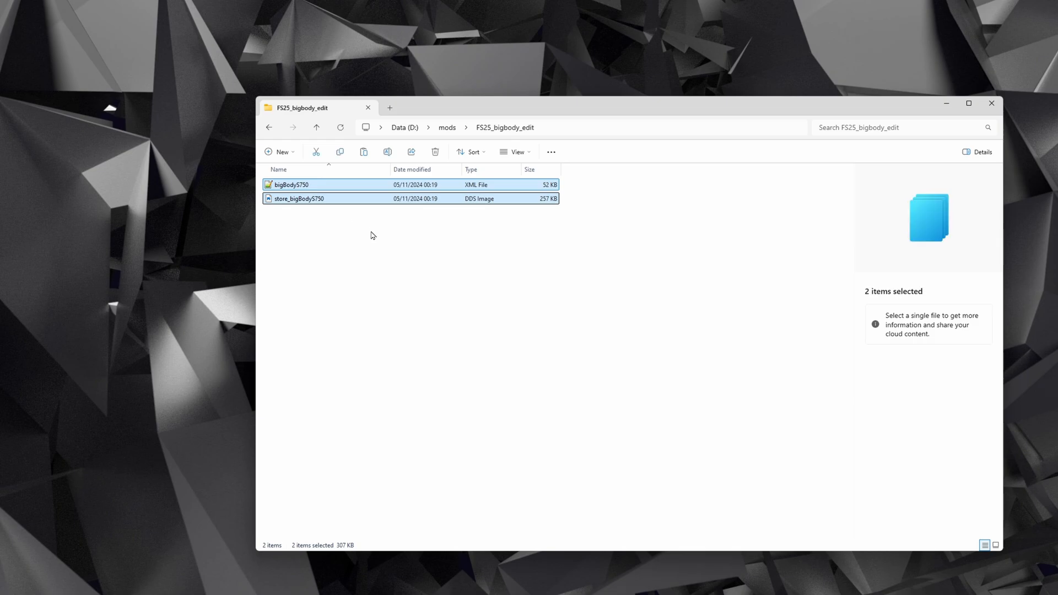
Back in mods, delete the old FS25_johnDeereSeries7810 folder
click(447, 127)
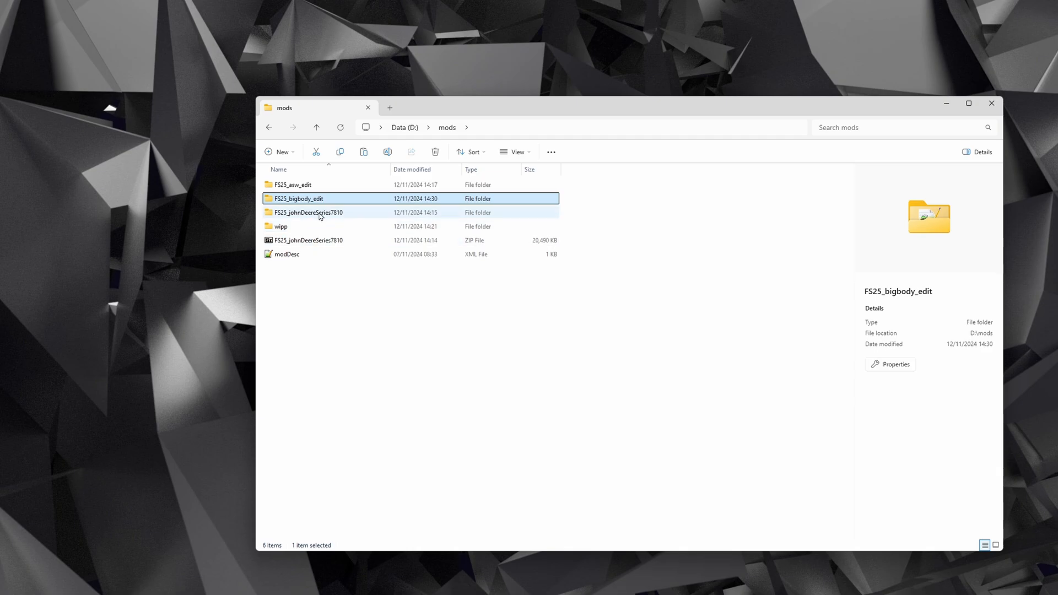
click(320, 214)
key(Delete)
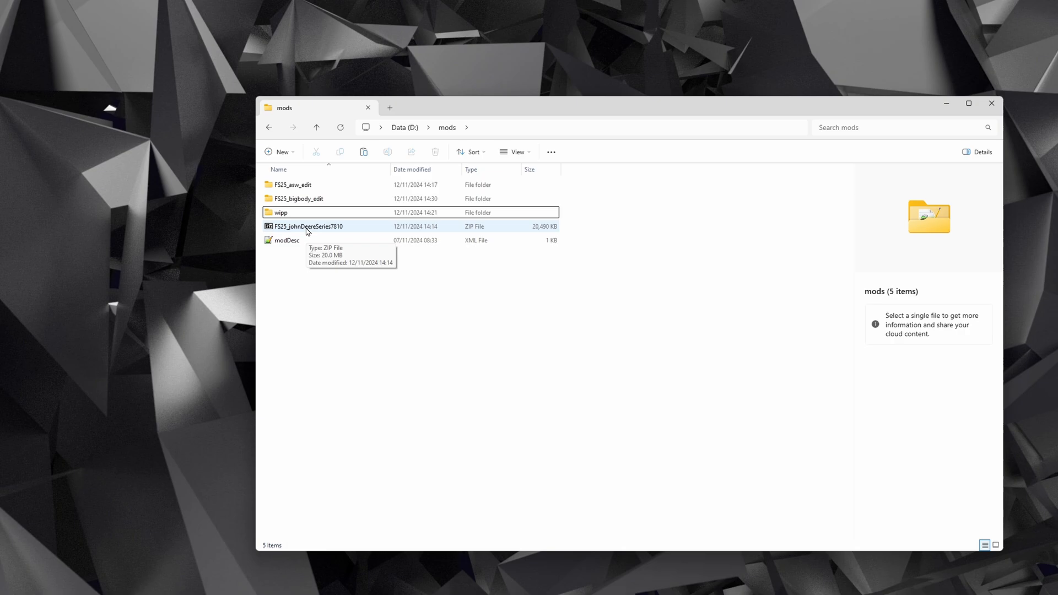
Extract the John Deere Series 7810 zip into its own folder with 7-Zip and enter it
right_click(307, 229)
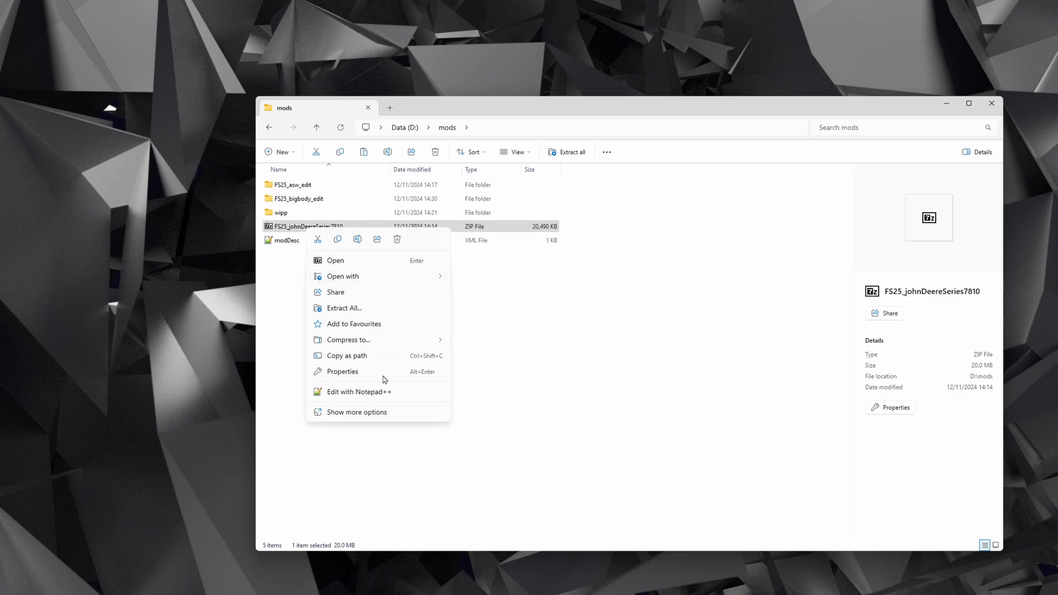
click(374, 415)
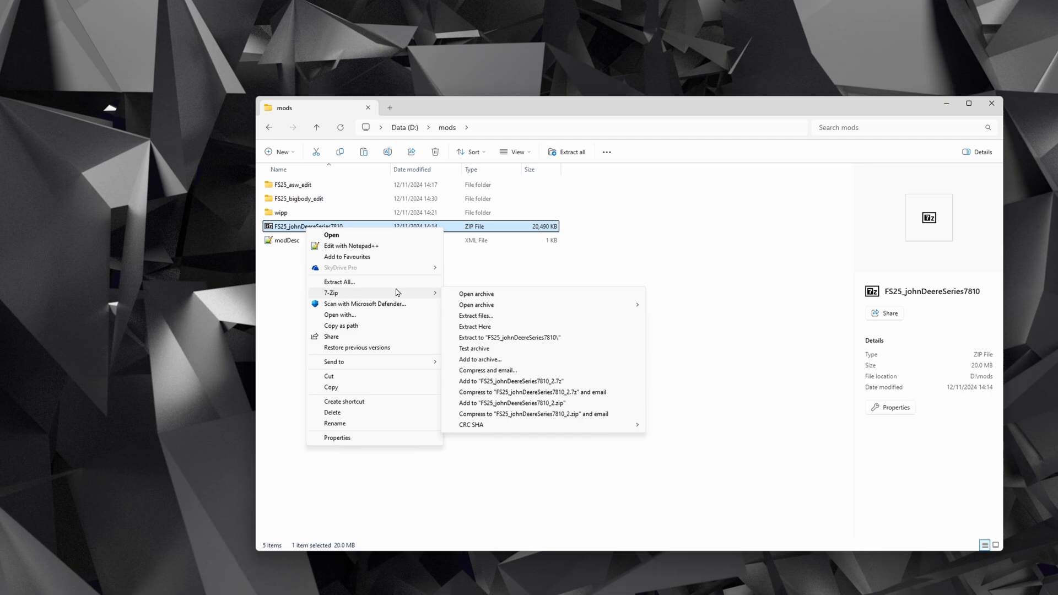
mouse_move(374, 293)
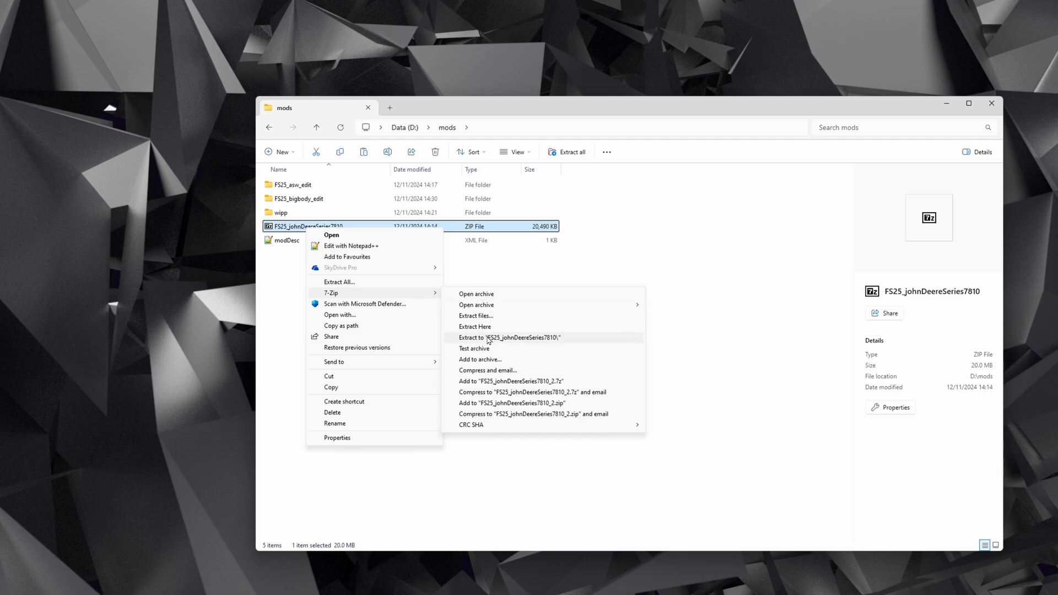
click(489, 338)
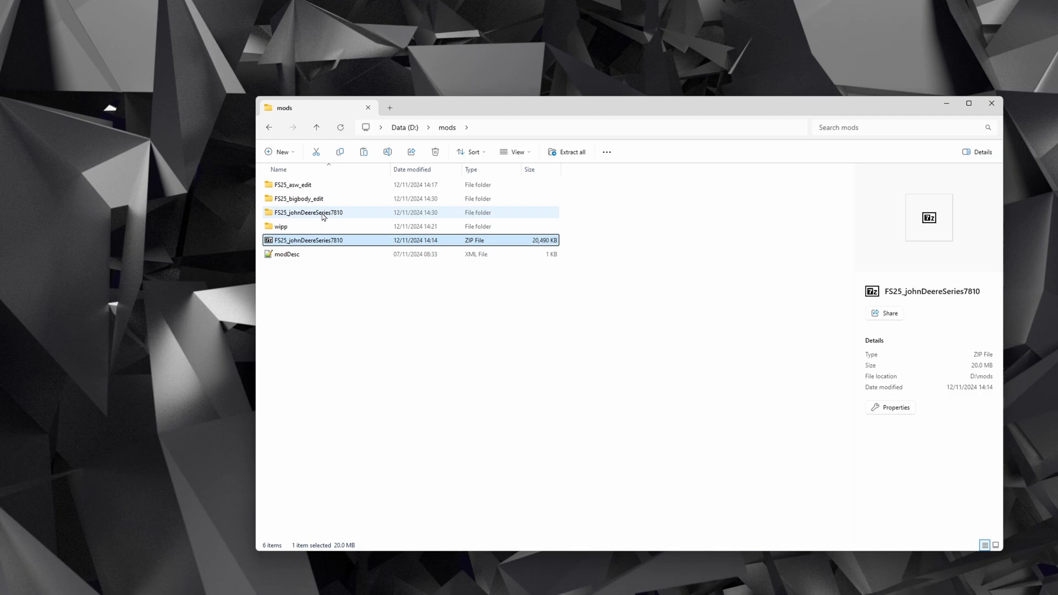
double_click(322, 216)
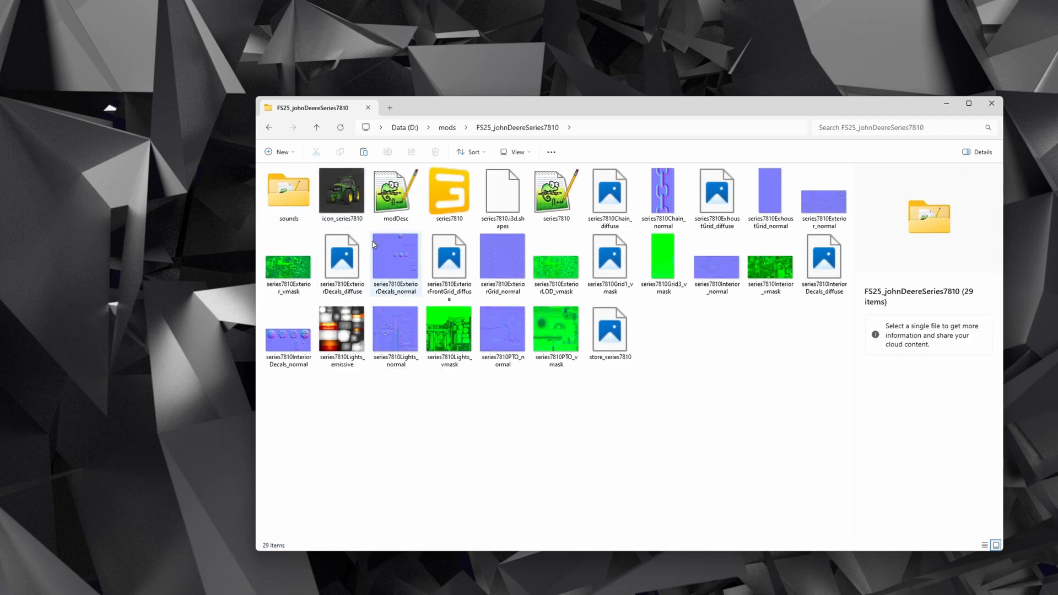
Copy the tractor's modDesc.xml into FS25_bigbody_edit and load it in Notepad++
click(395, 196)
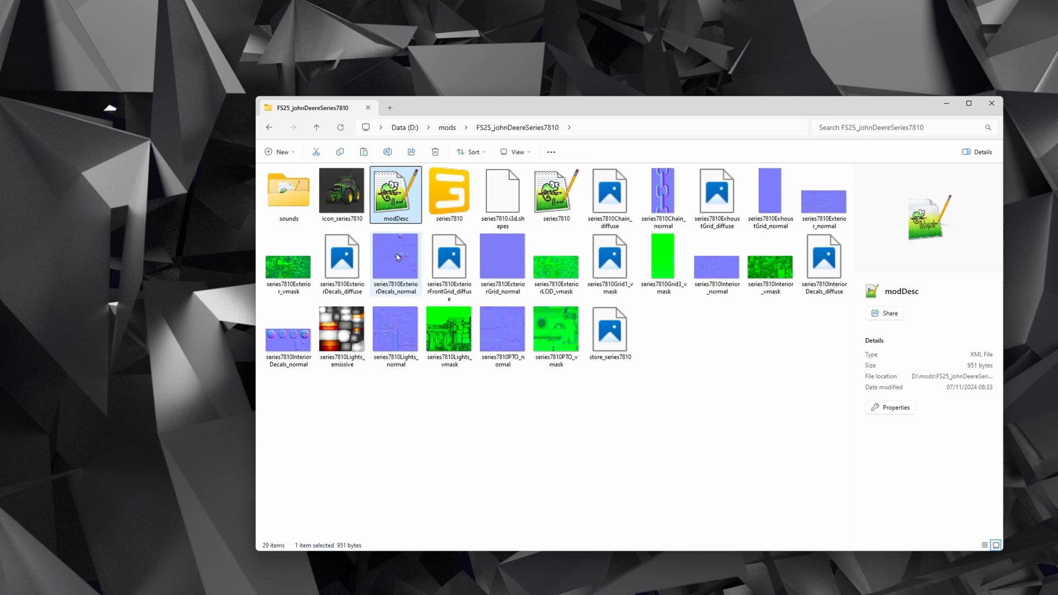
click(447, 127)
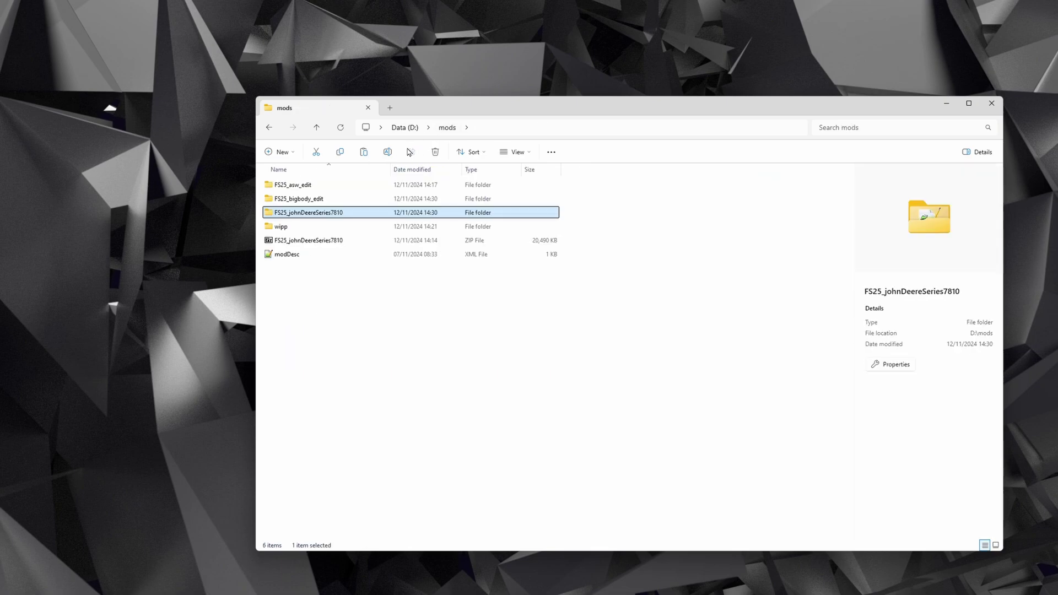
double_click(303, 199)
right_click(318, 262)
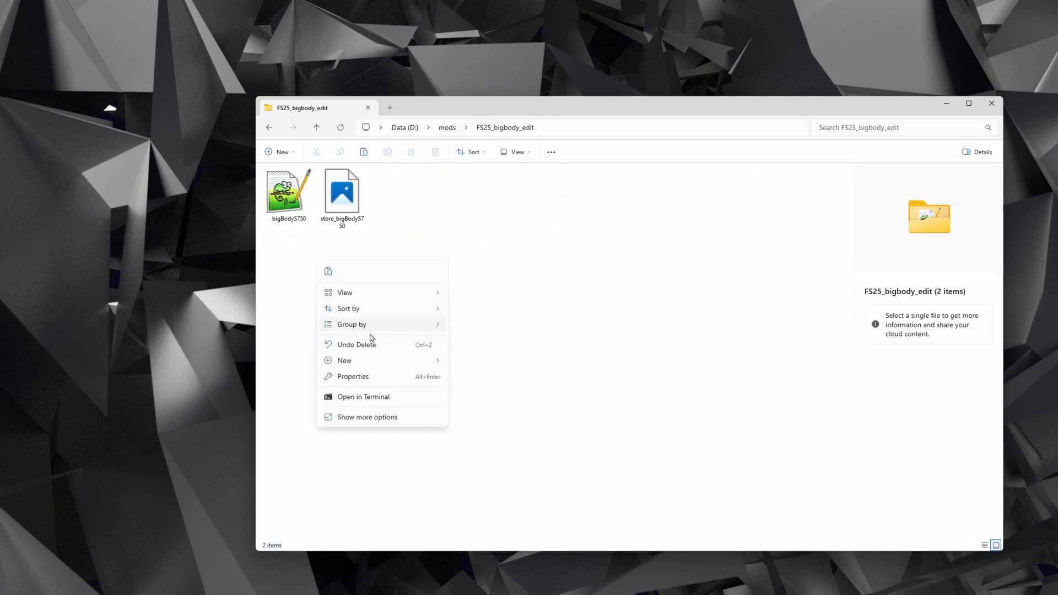
click(328, 271)
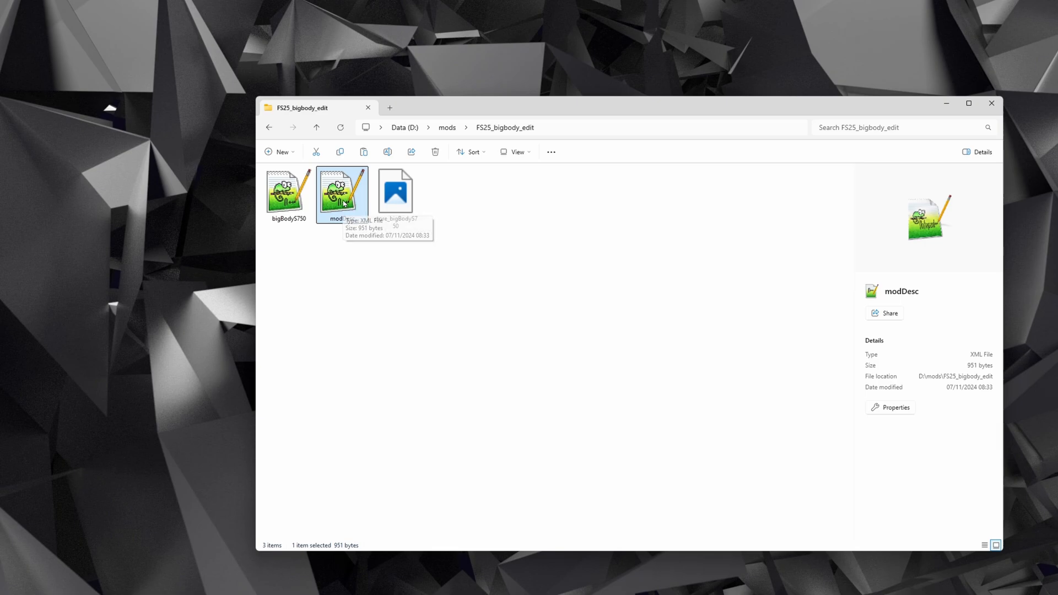
double_click(349, 201)
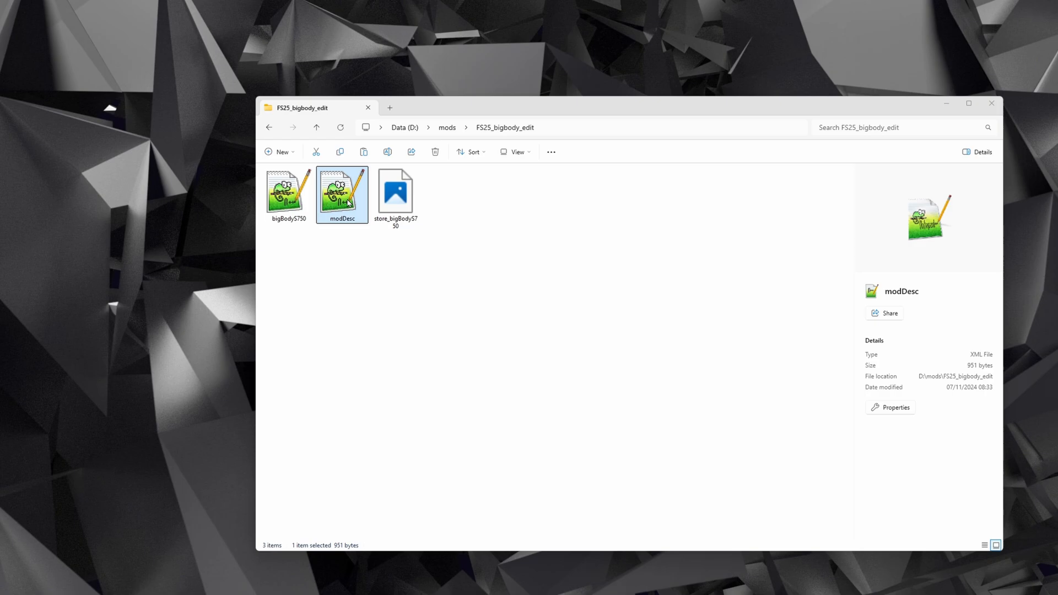
Replace the John Deere 7810 title with Big body edited and reduce the multilingual description to one English line
drag(497, 170, 453, 56)
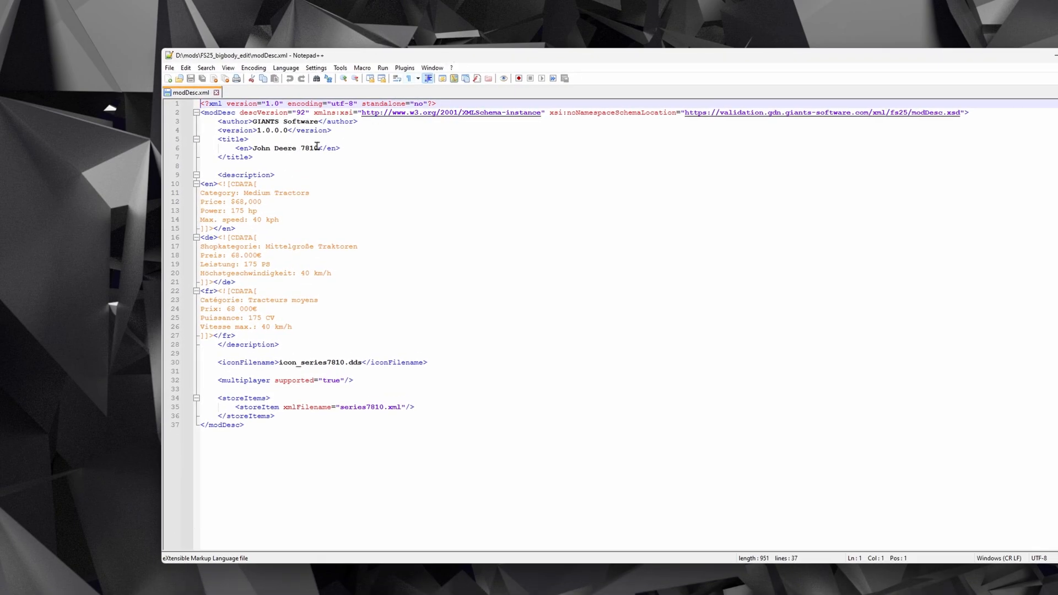
drag(320, 147, 253, 150)
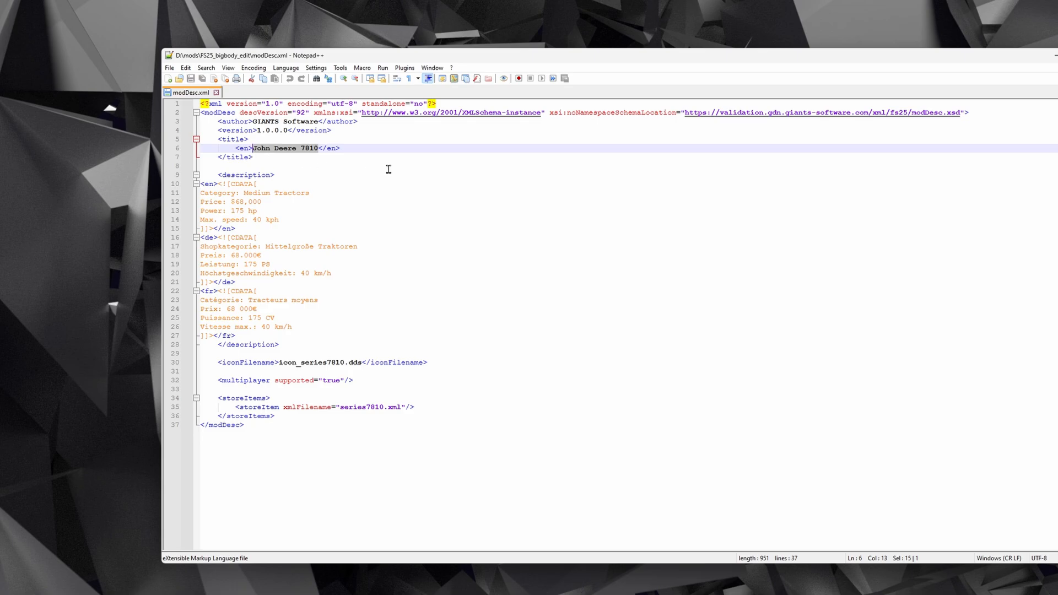
text(Big body ed)
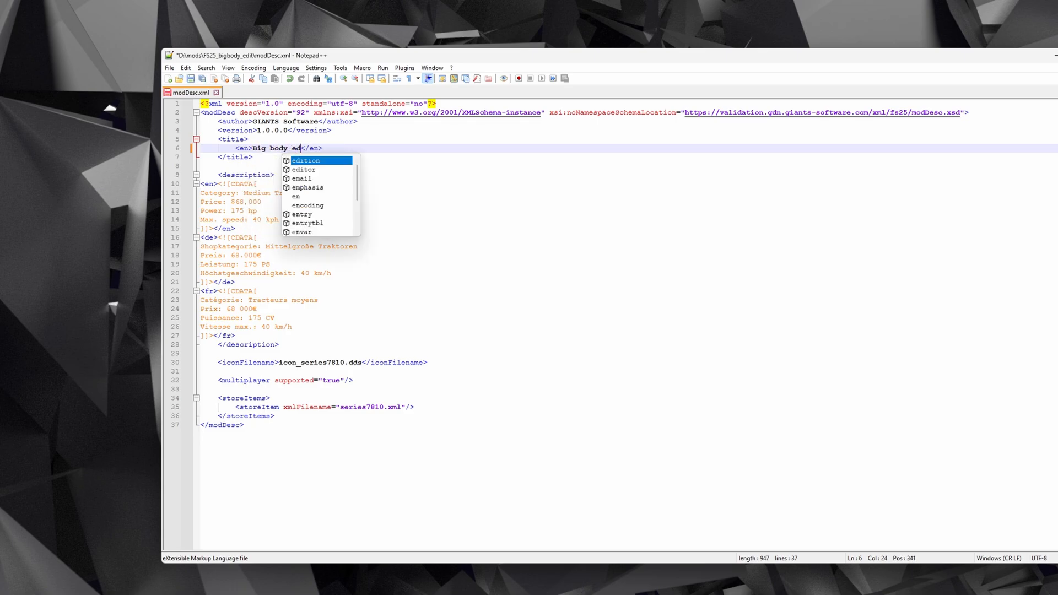
text(itted)
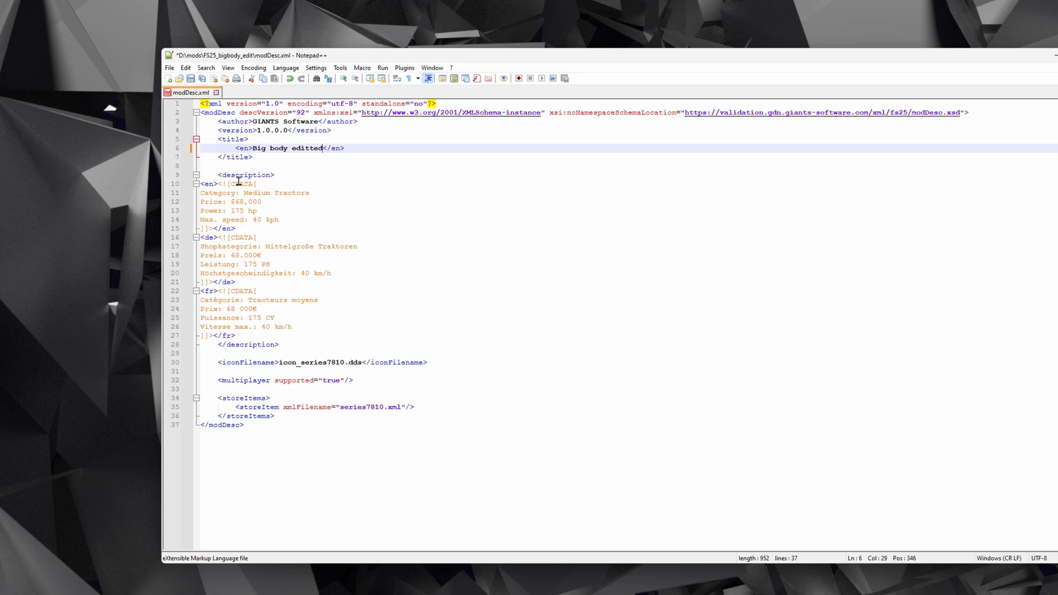
mouse_move(245, 336)
mouse_down()
mouse_move(208, 282)
mouse_move(201, 240)
mouse_move(222, 184)
mouse_up()
key(Delete)
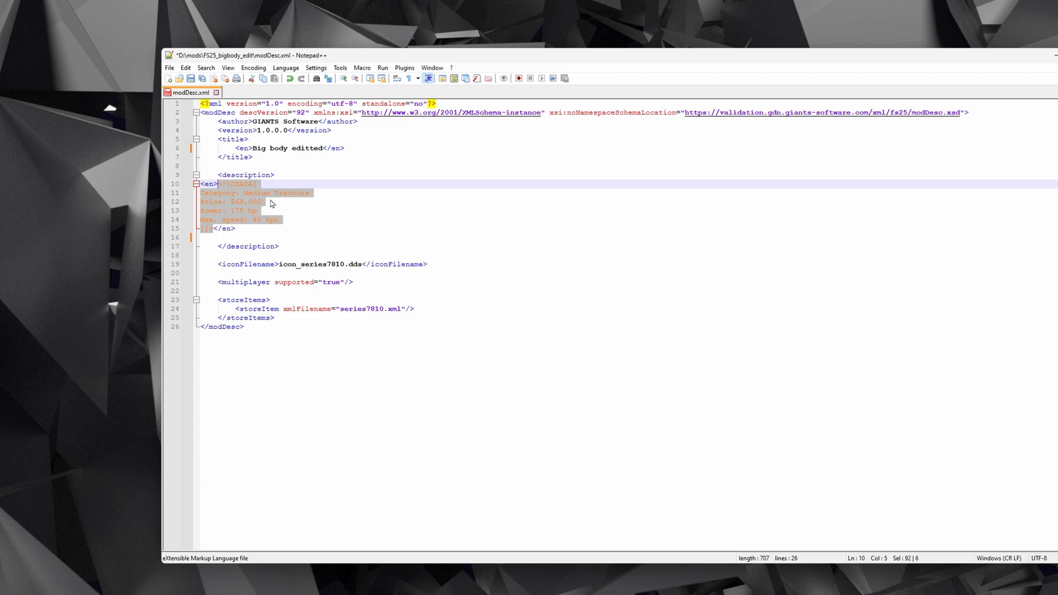
text(Bid body )
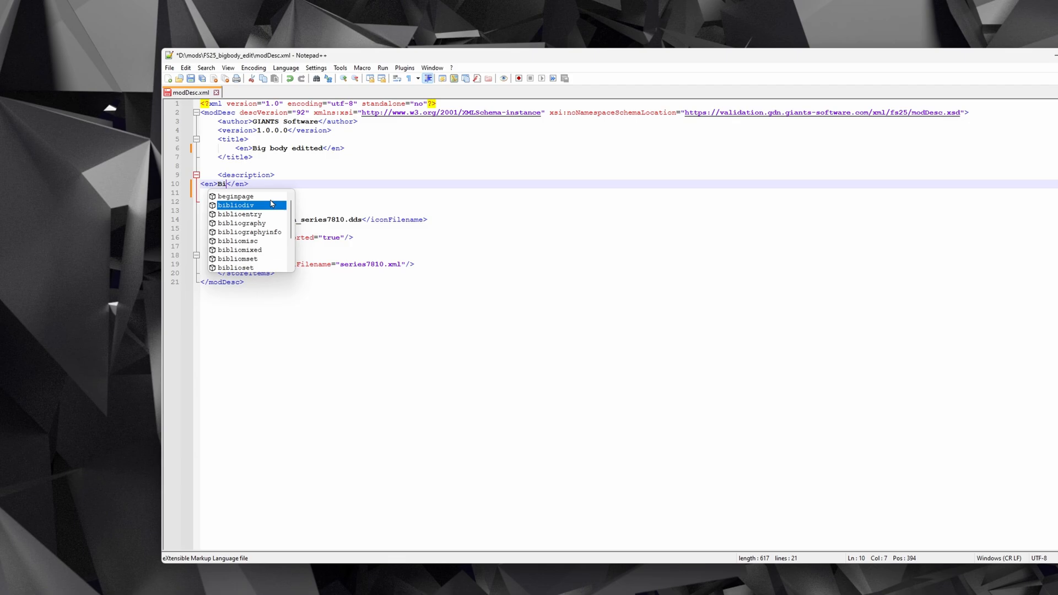
text(edite)
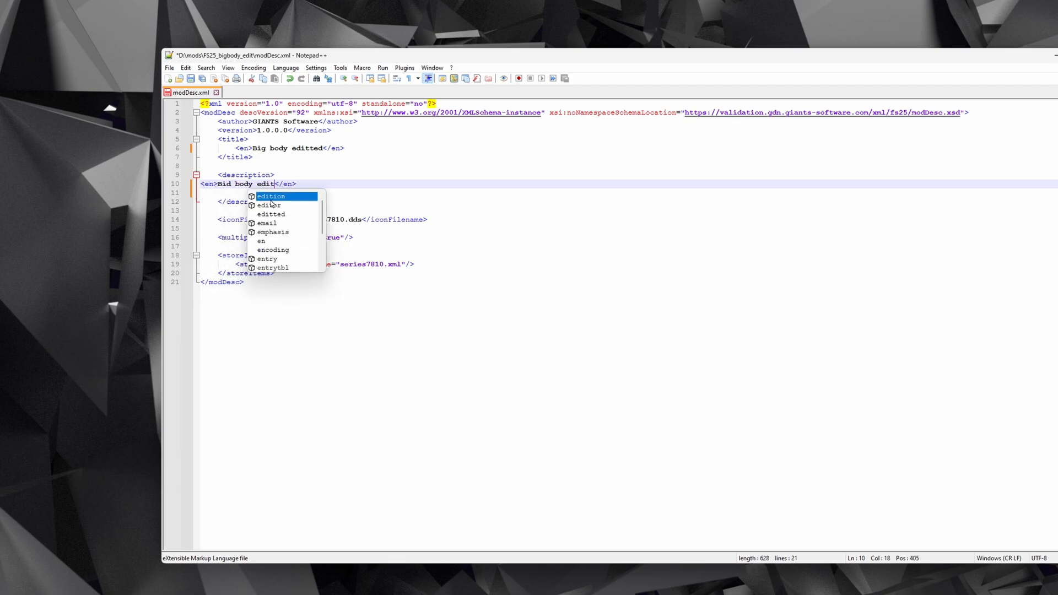
text(d)
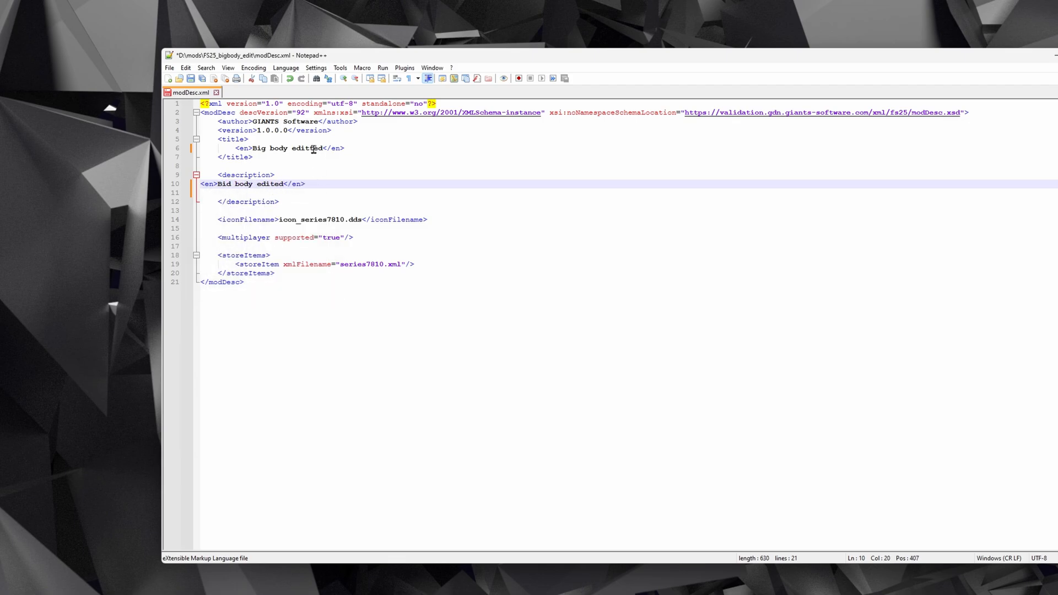
click(314, 149)
key(Delete)
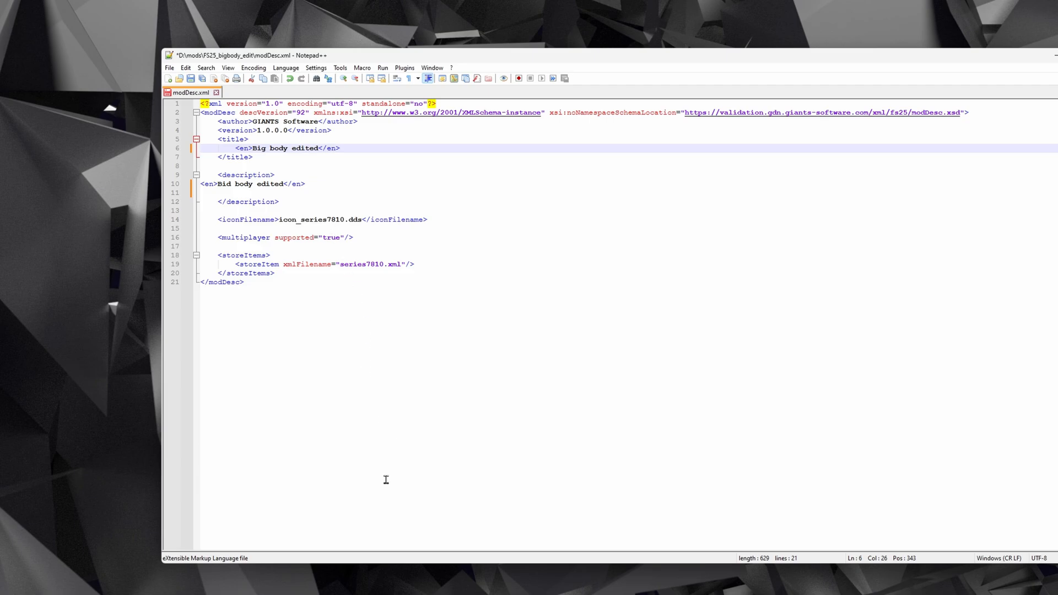
Replace the icon name icon_series7810 with store_bigBodyS750 copied from Explorer
key(alt+Tab)
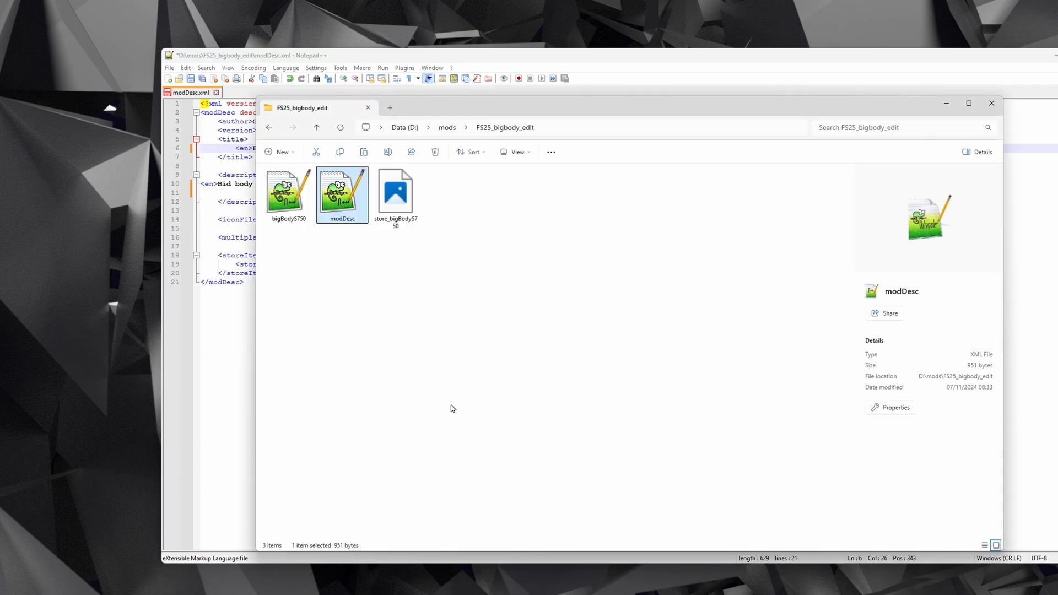
click(452, 407)
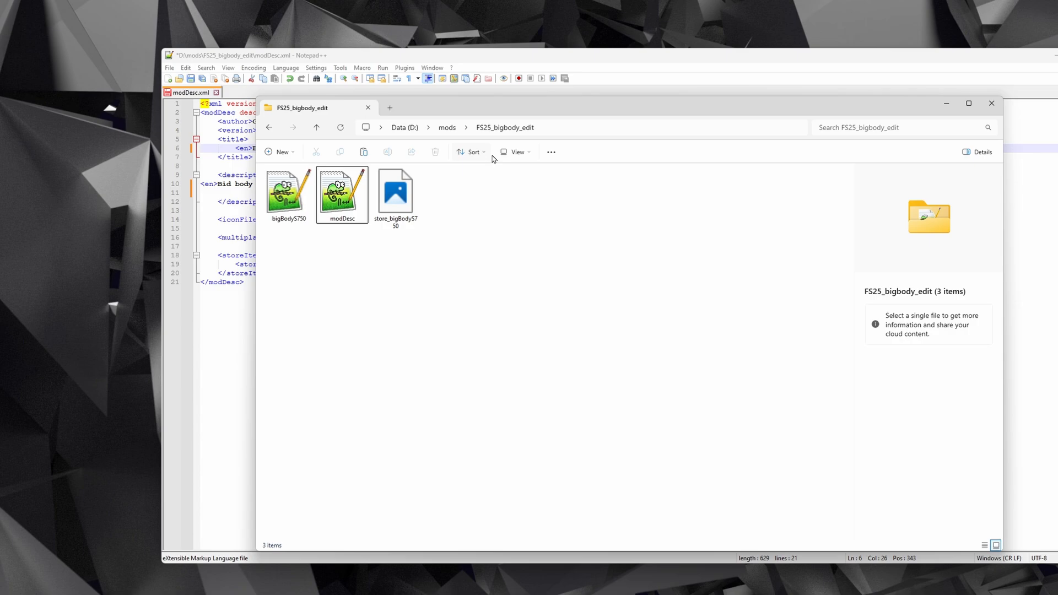
click(526, 153)
click(508, 255)
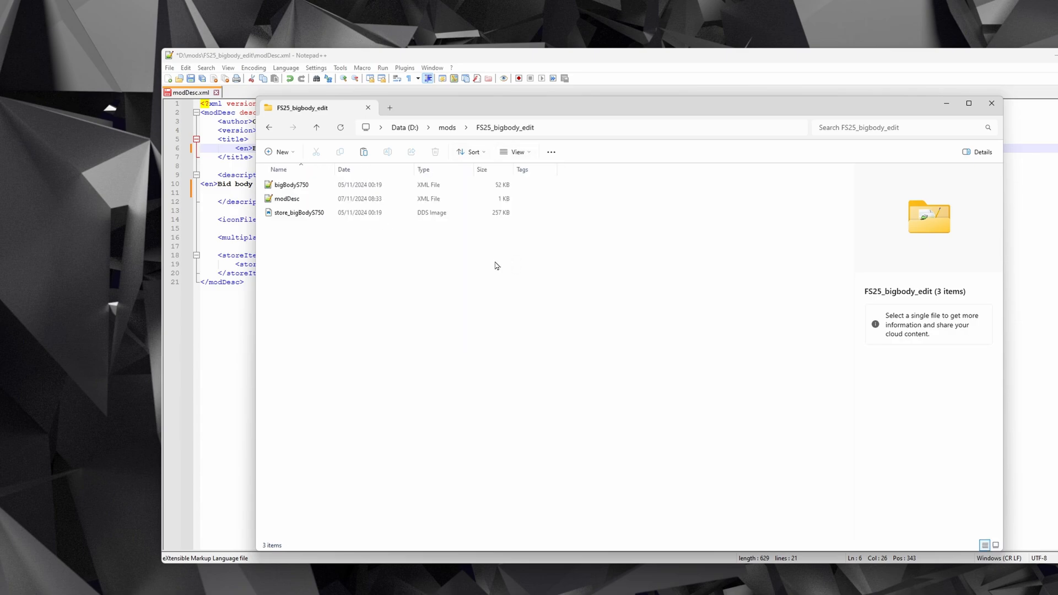
drag(496, 109, 585, 151)
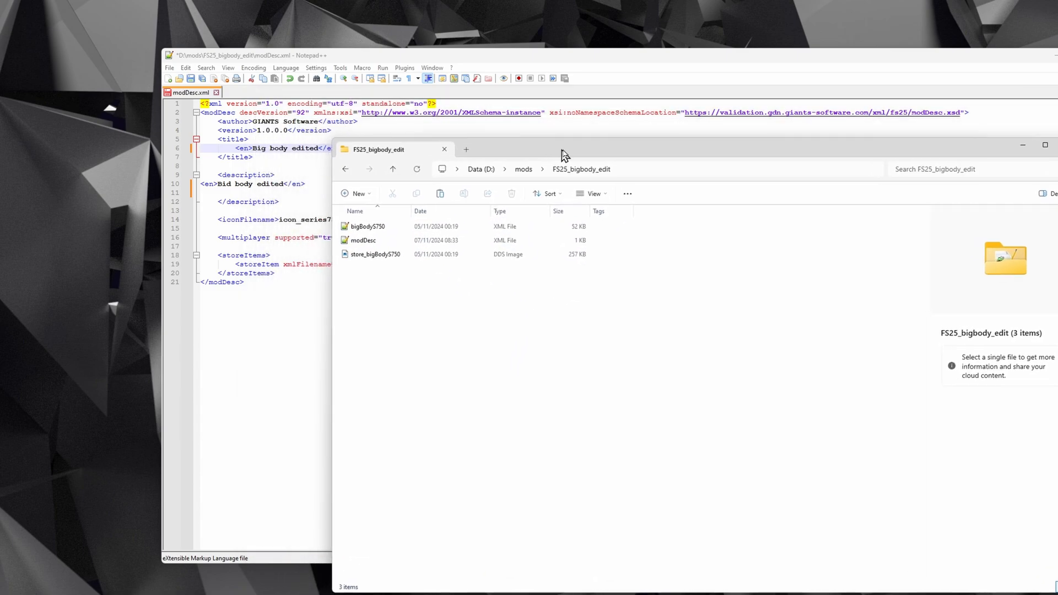
click(385, 256)
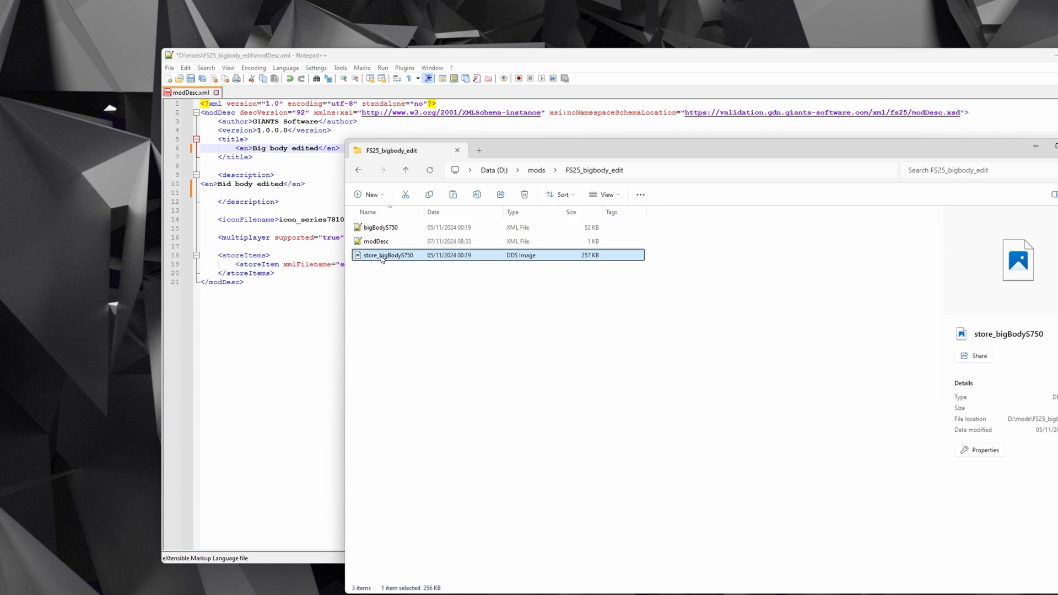
click(383, 257)
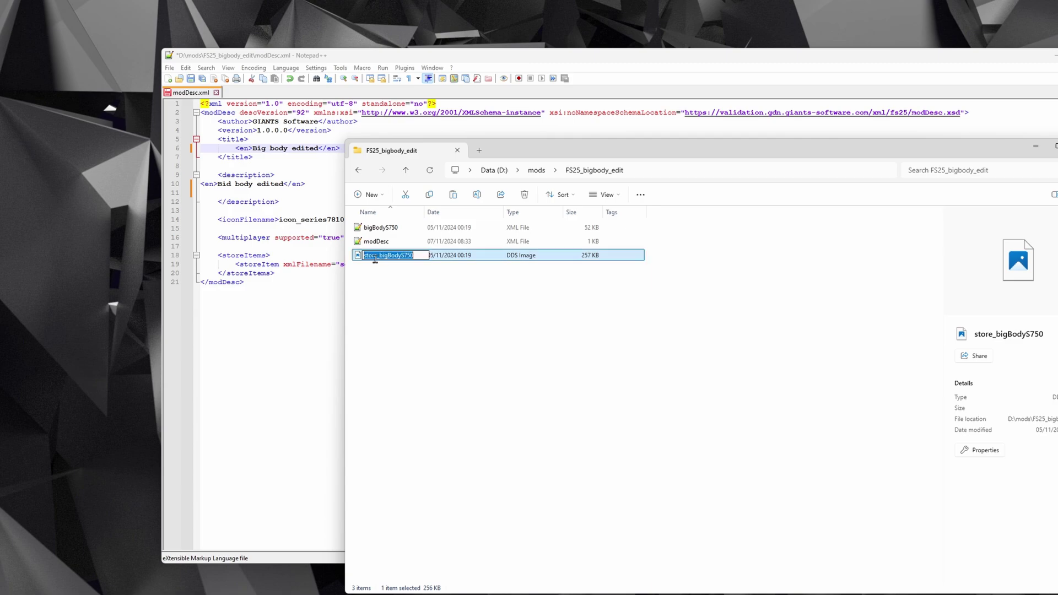
click(306, 281)
click(346, 221)
drag(346, 220, 280, 220)
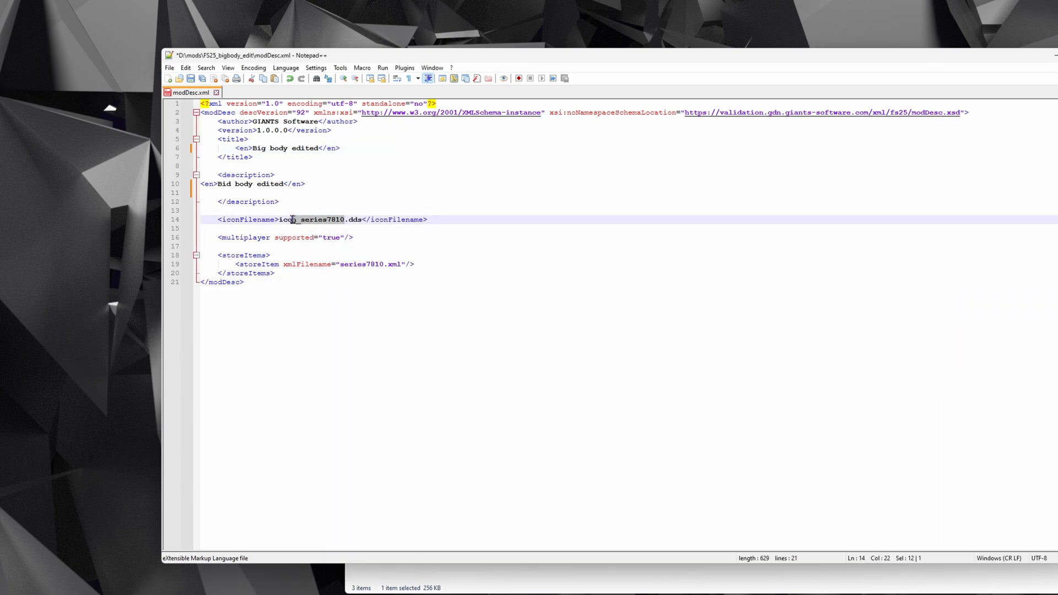
text(store_bigBodyS750)
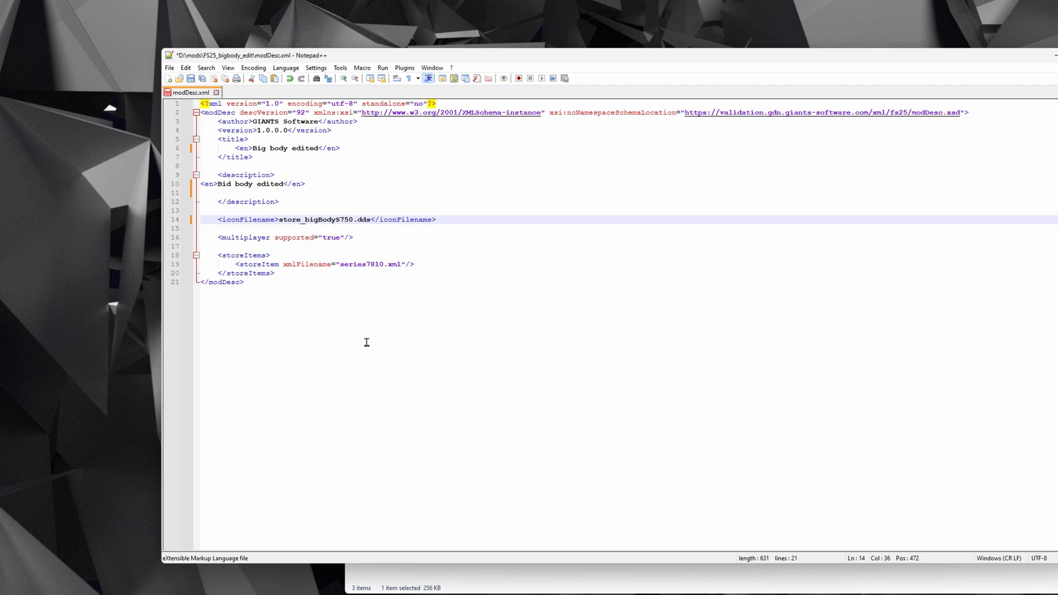
Replace the store item series7810 with bigBodyS750 copied from Explorer and save modDesc.xml
click(450, 584)
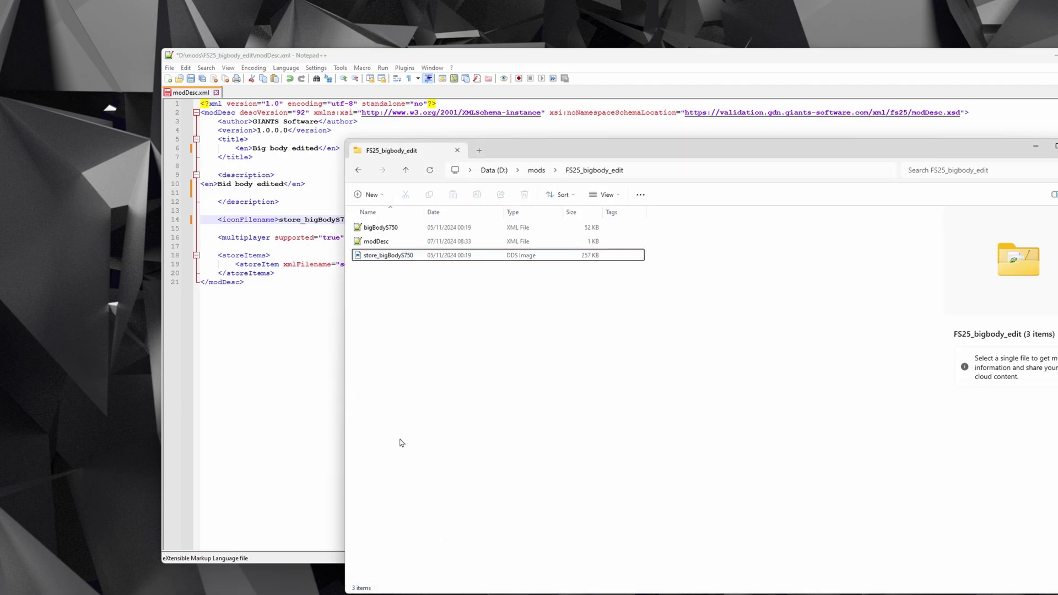
click(374, 228)
click(374, 229)
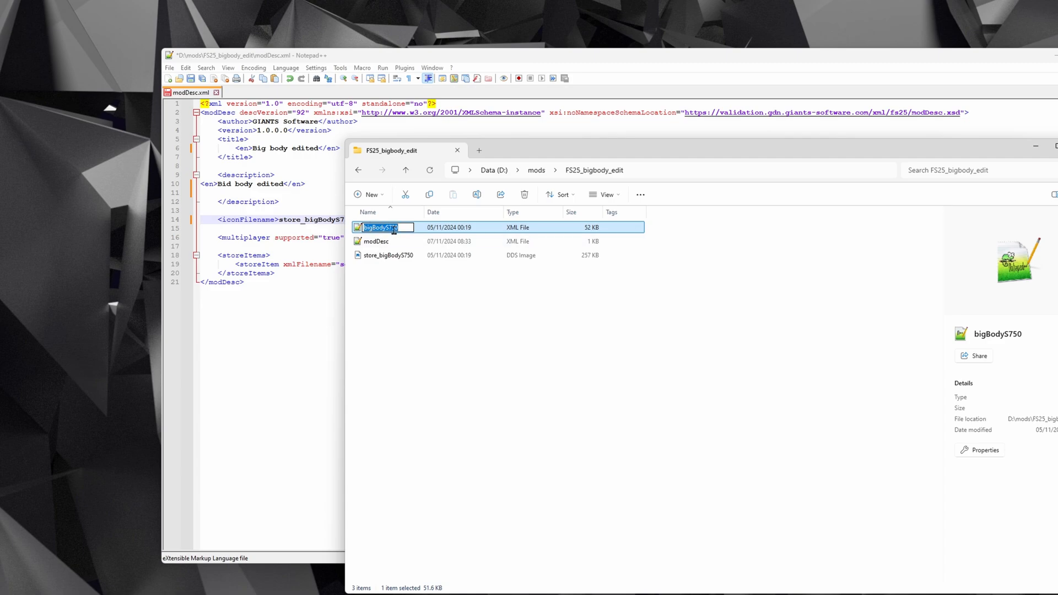
click(300, 285)
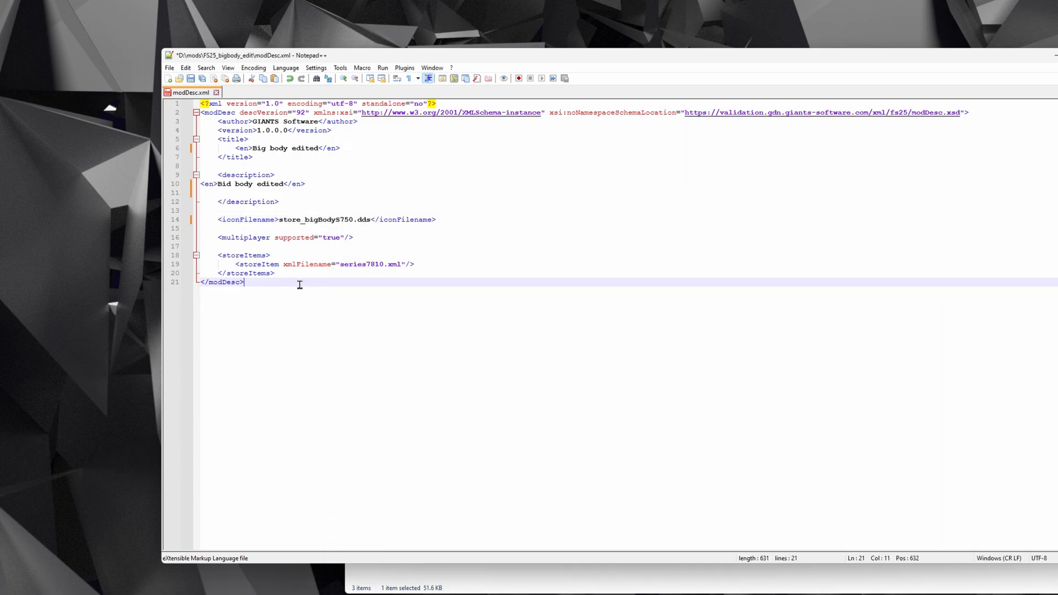
drag(342, 264, 383, 263)
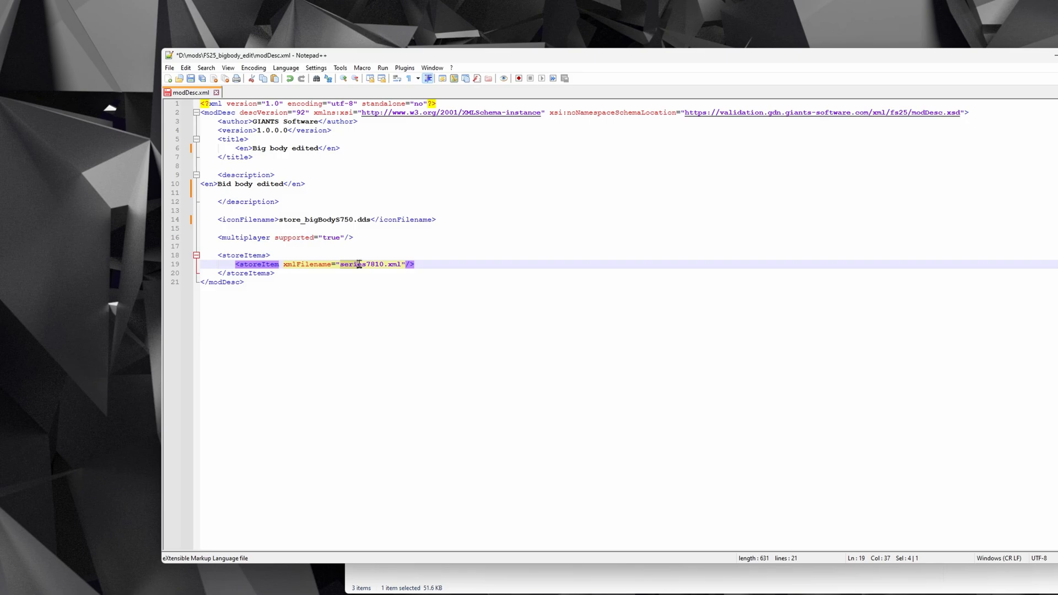
text(bigBodyS750)
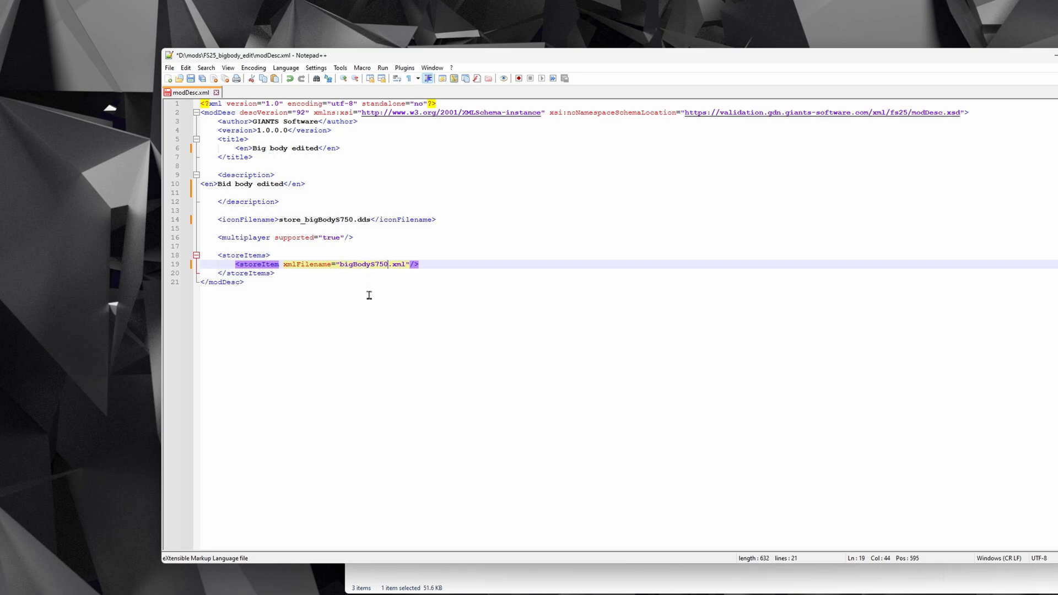
click(311, 343)
key(ctrl+s)
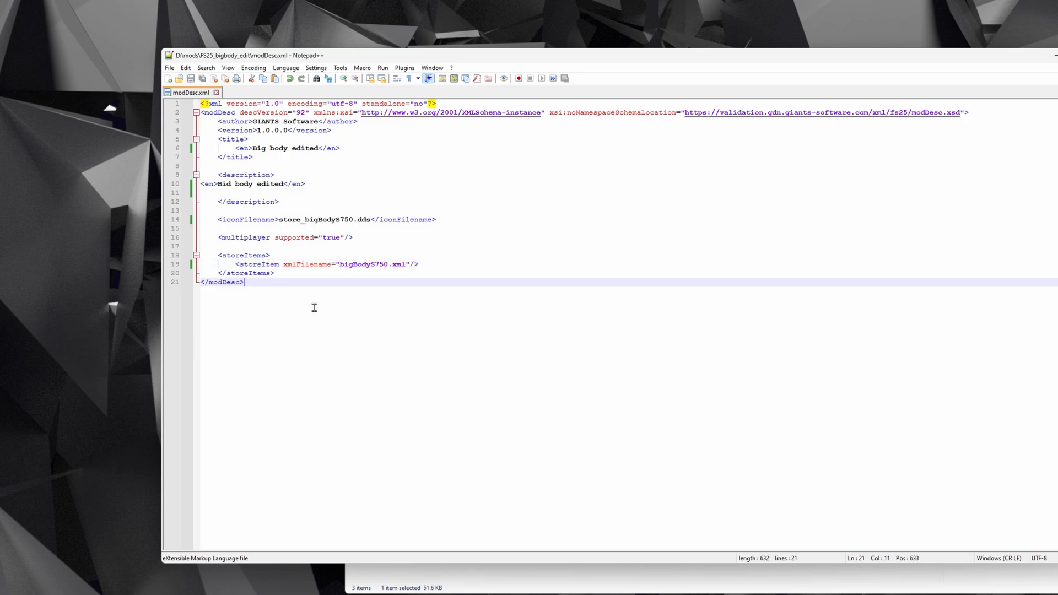
Load bigBodyS750.xml in Notepad++ and trim its price from 35500 to 355
key(alt+Tab)
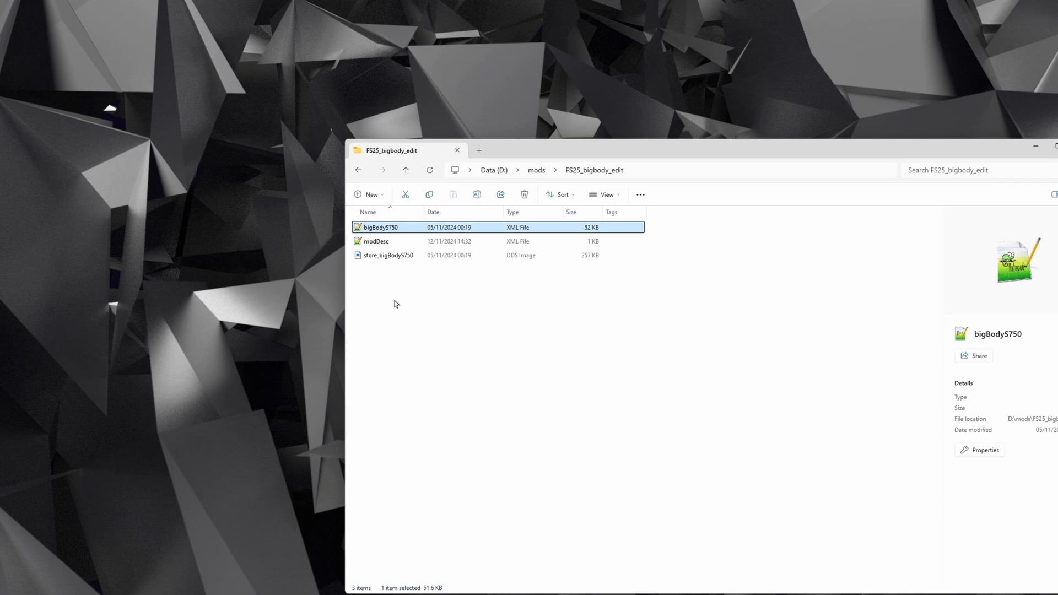
double_click(381, 228)
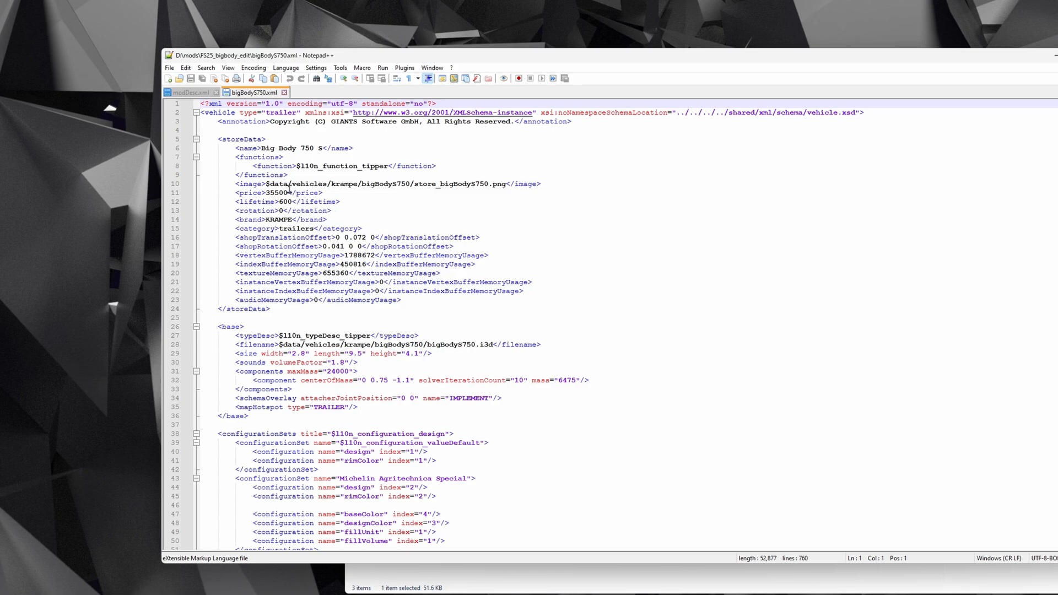
click(287, 192)
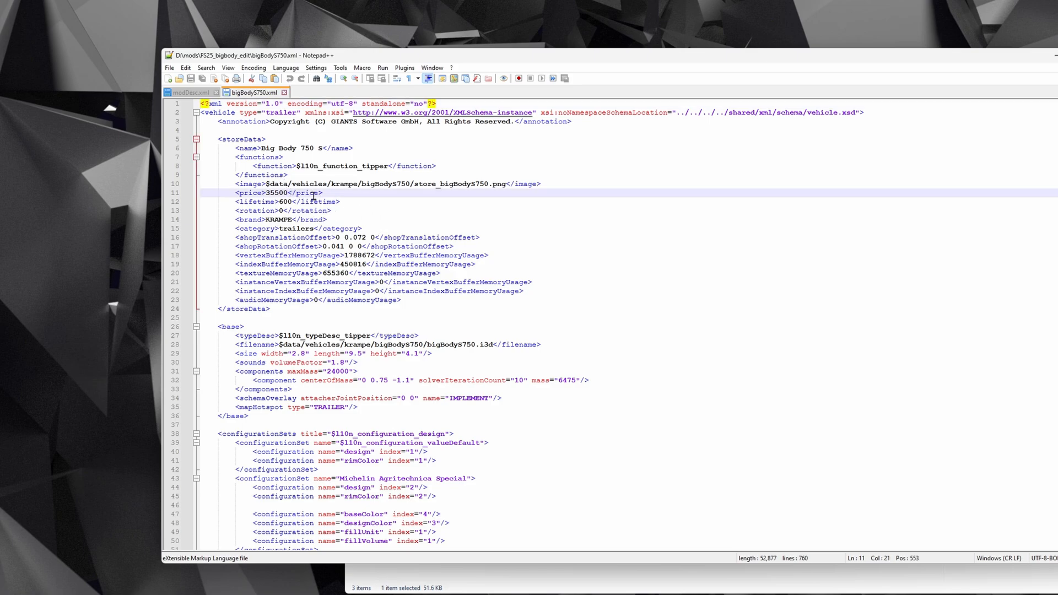
key(BackSpace)
key(BackSpace)
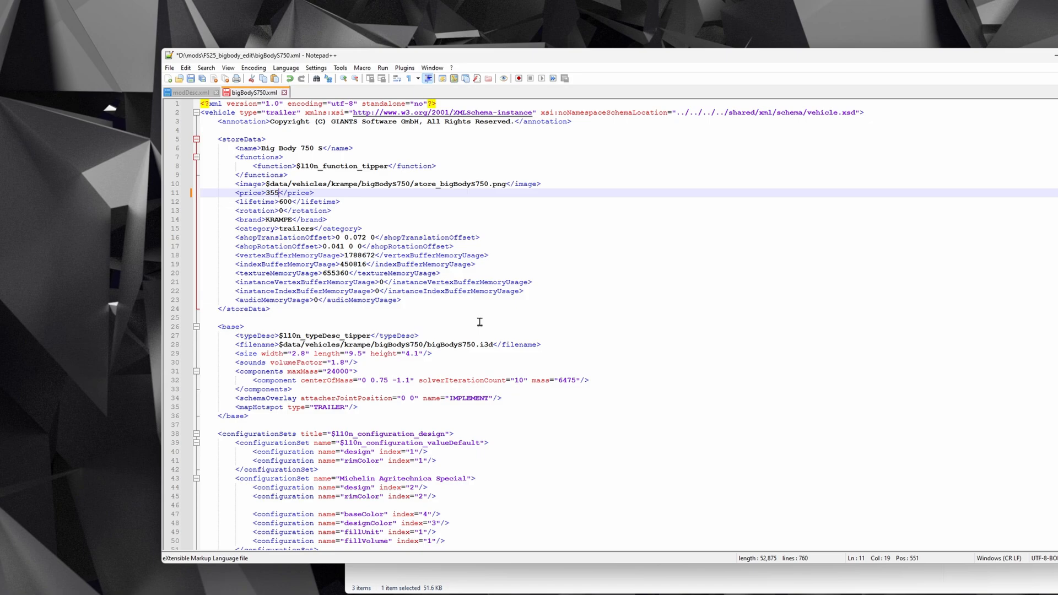
scroll(480, 323, down, 8)
scroll(488, 321, down, 6)
scroll(496, 319, down, 6)
scroll(499, 314, down, 10)
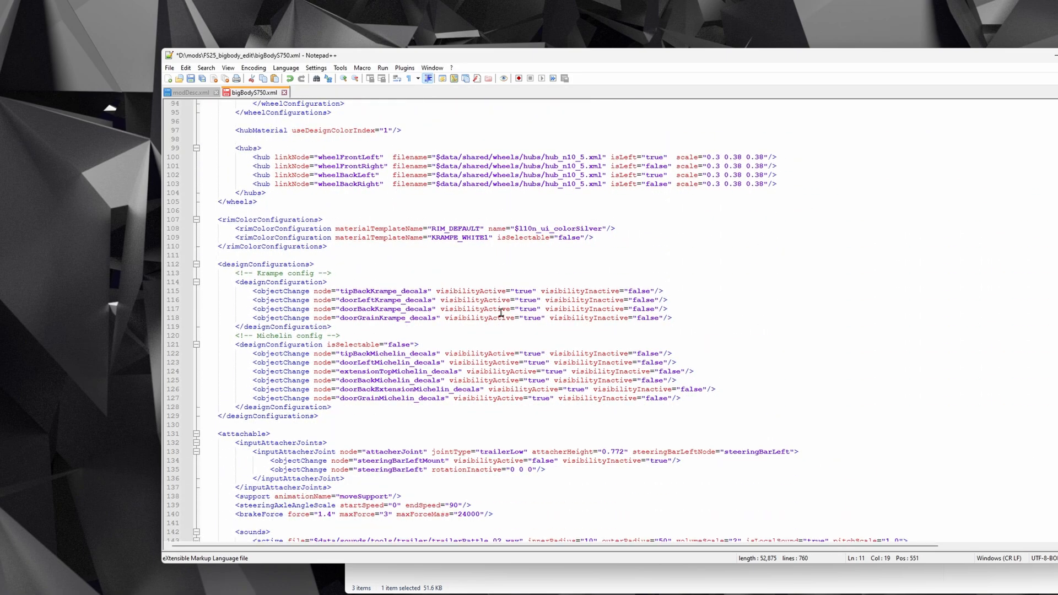
scroll(498, 314, down, 8)
scroll(500, 310, down, 8)
scroll(503, 304, down, 8)
scroll(502, 303, down, 10)
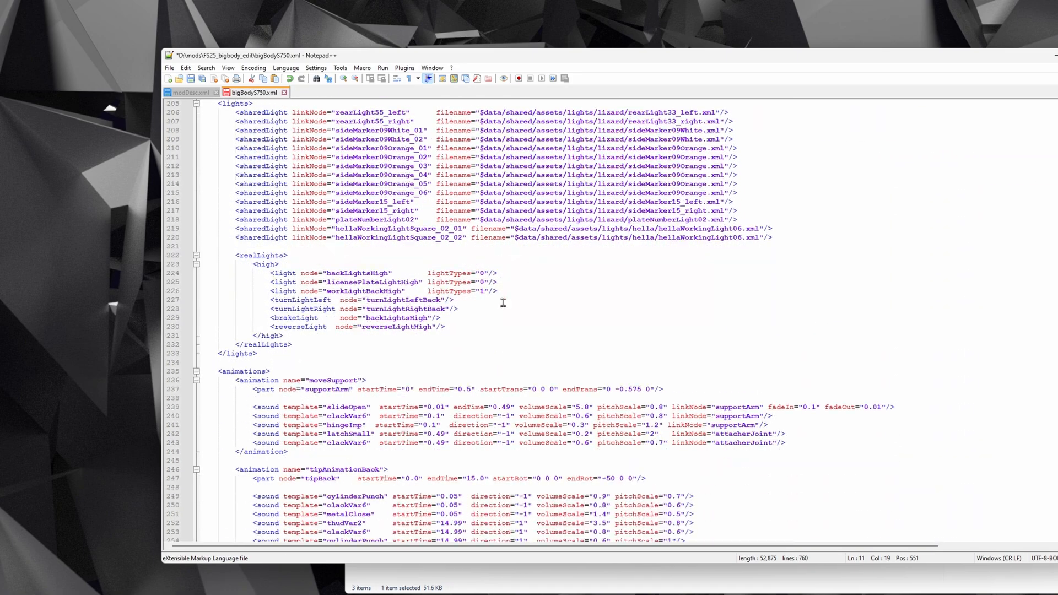
scroll(504, 303, down, 8)
scroll(508, 303, down, 8)
scroll(512, 303, down, 8)
scroll(513, 303, down, 10)
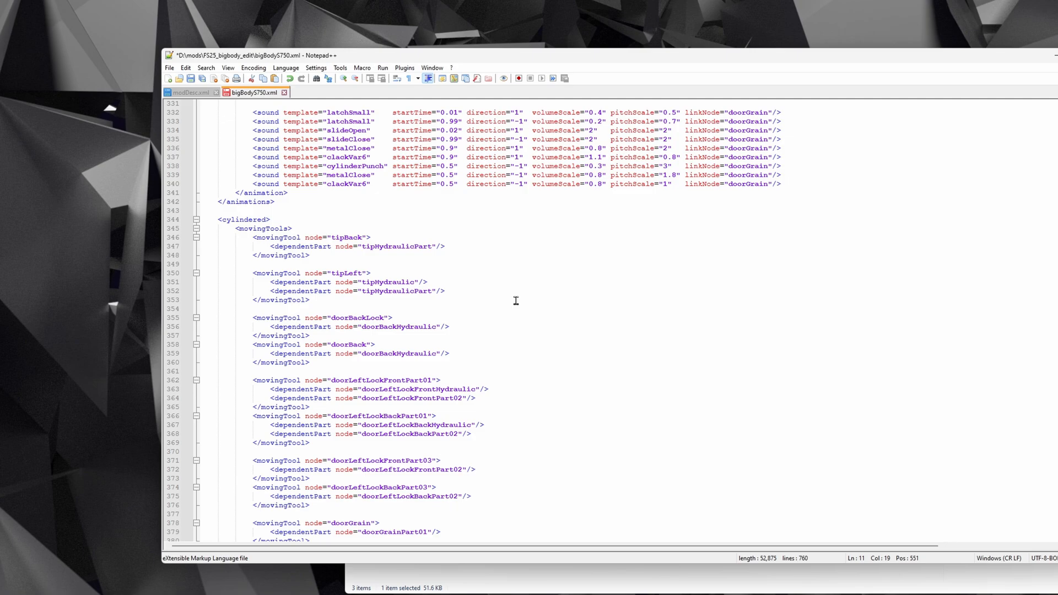
scroll(513, 302, down, 8)
scroll(514, 298, down, 8)
scroll(514, 294, down, 6)
scroll(514, 294, down, 6)
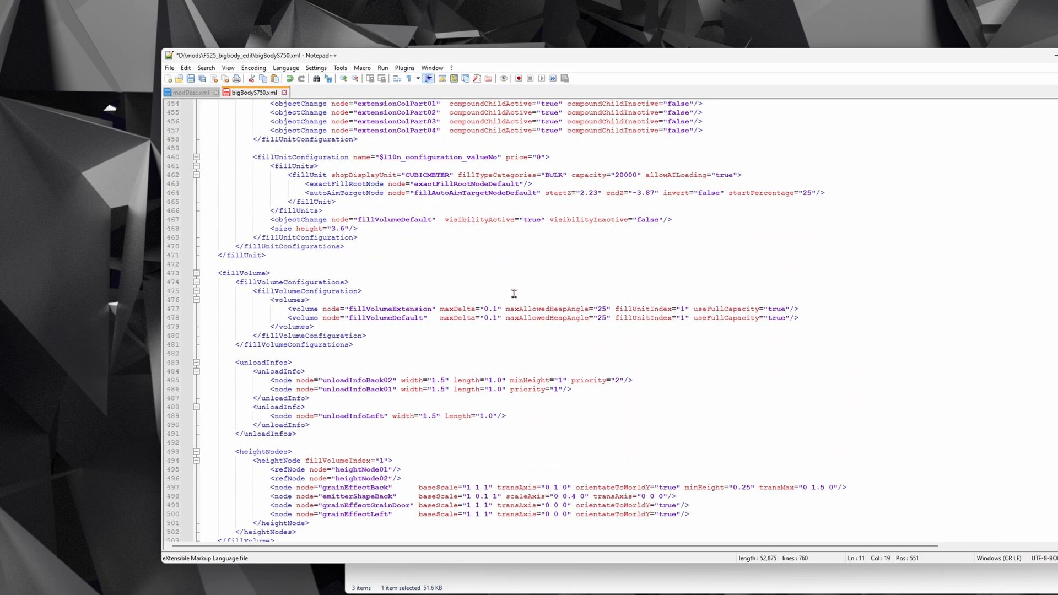
Raise the fill unit capacity to 2000000 with updateMass="false", save and close the file
click(636, 174)
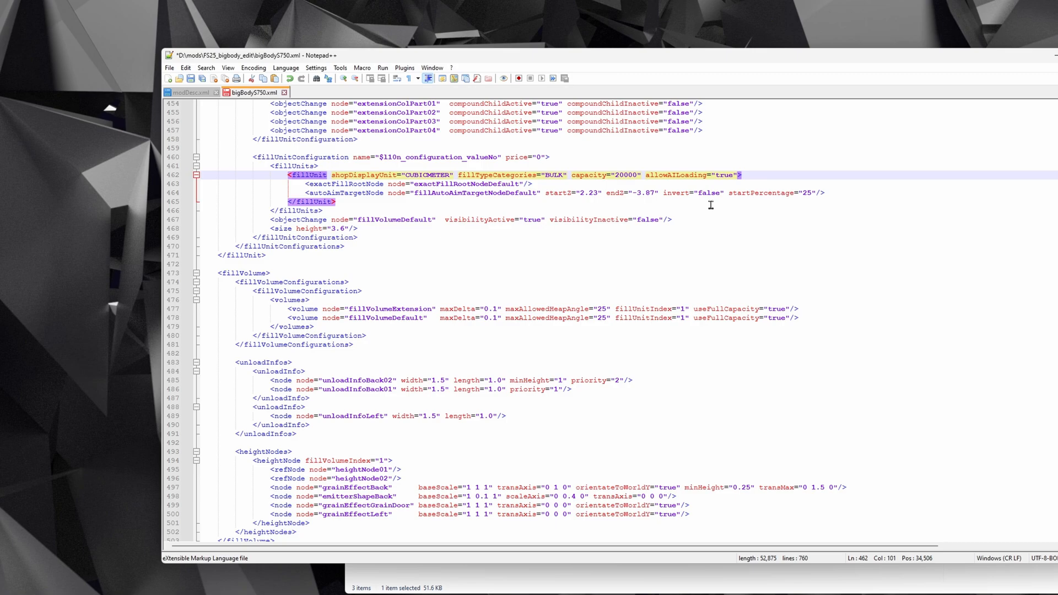
text(00)
text(update)
text(Mass = ")
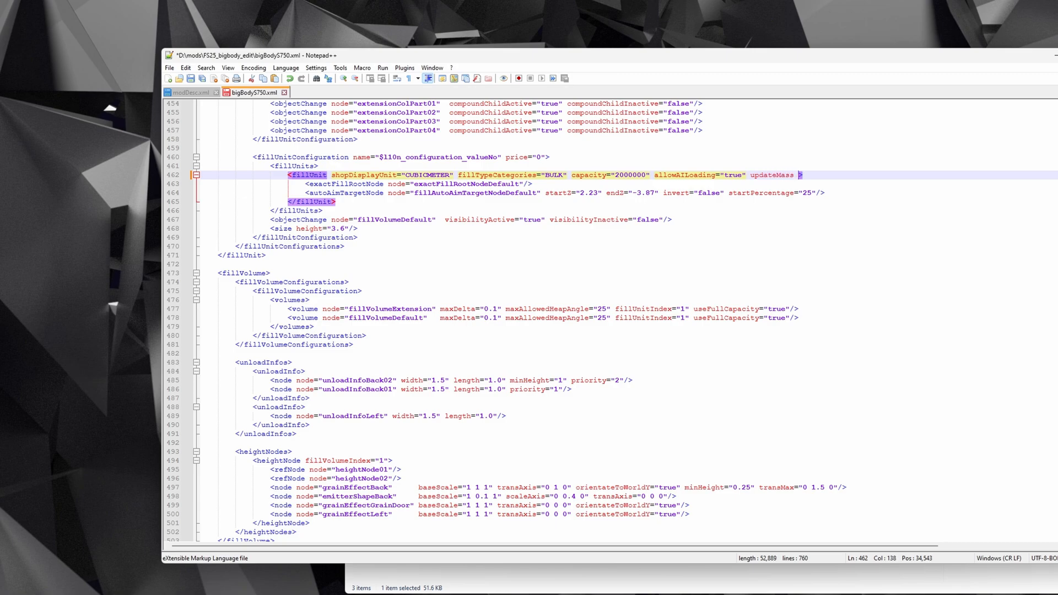
text(false")
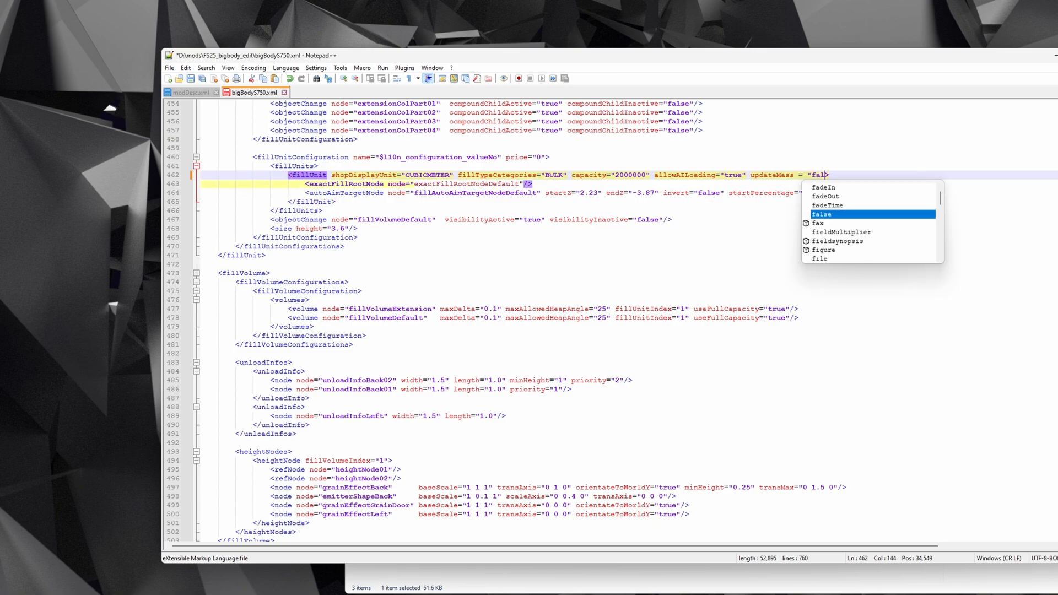
click(693, 233)
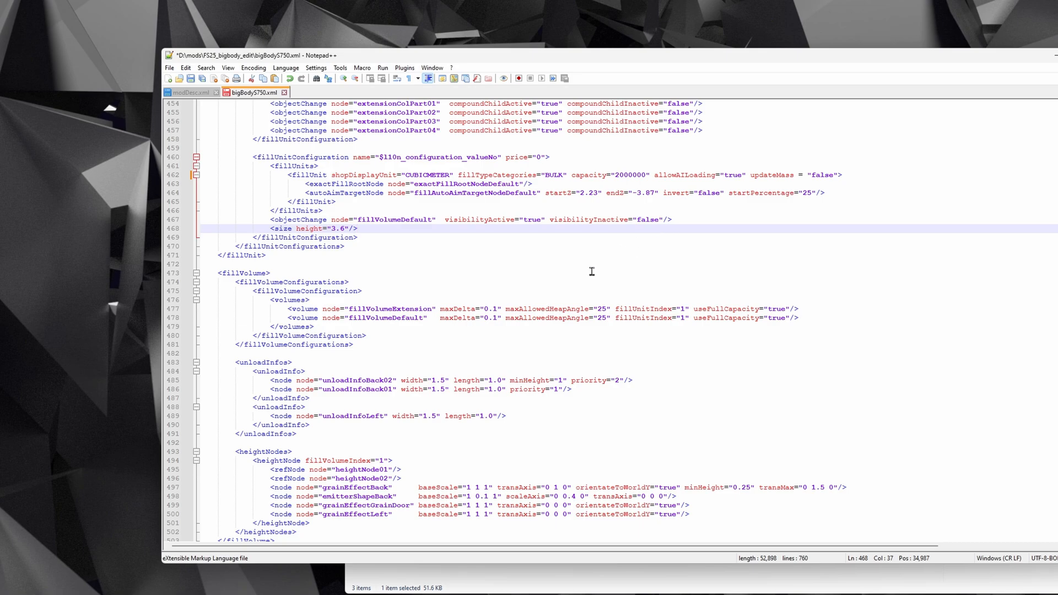
key(ctrl+s)
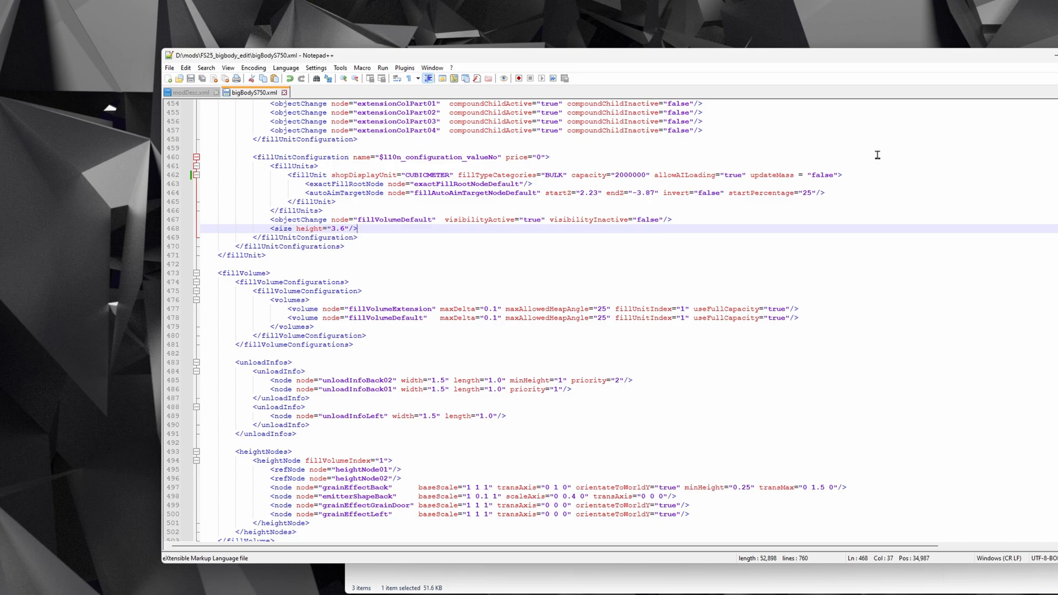
key(alt+F4)
click(709, 306)
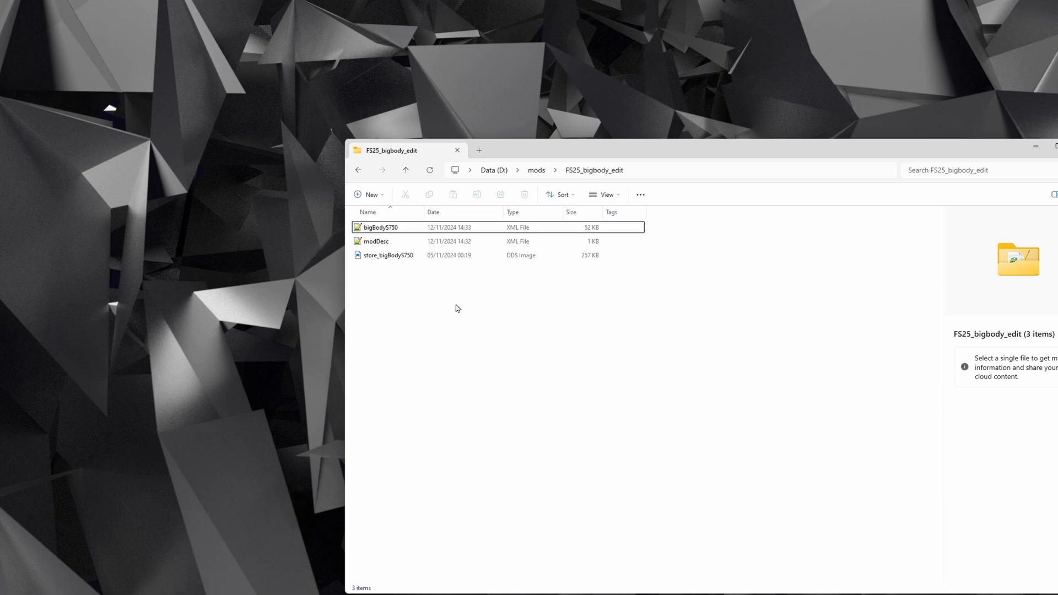
Compress the three edited mod files into a zip named FS25_bigbody_edit
drag(455, 303, 357, 217)
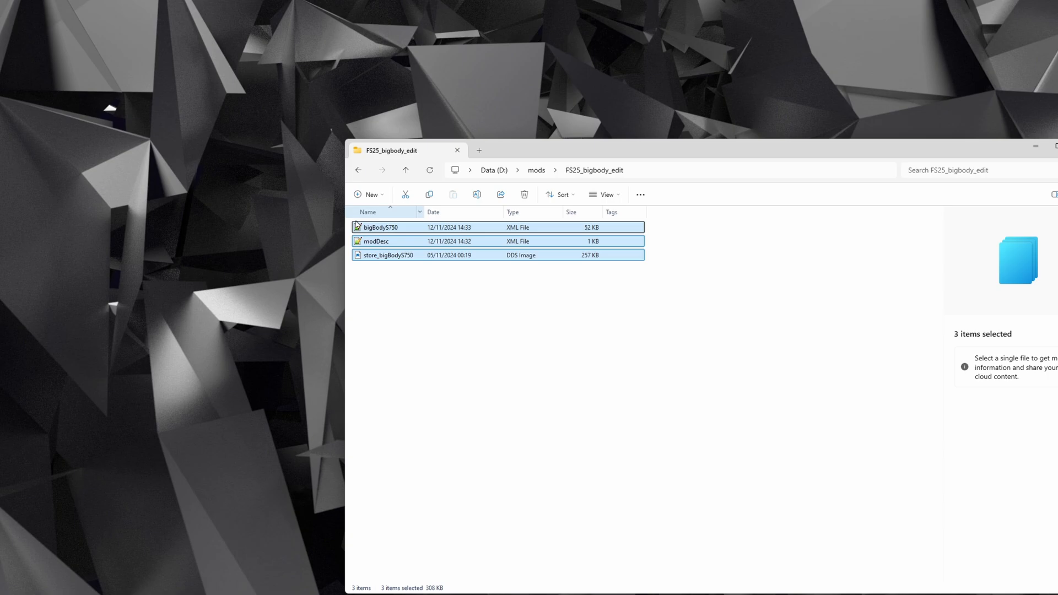
right_click(406, 245)
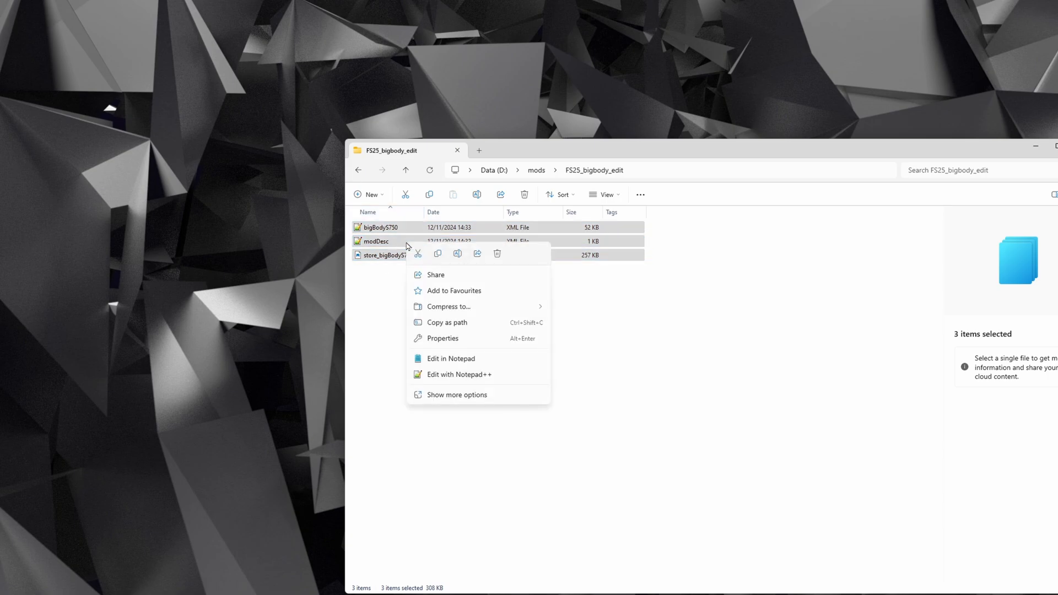
click(462, 396)
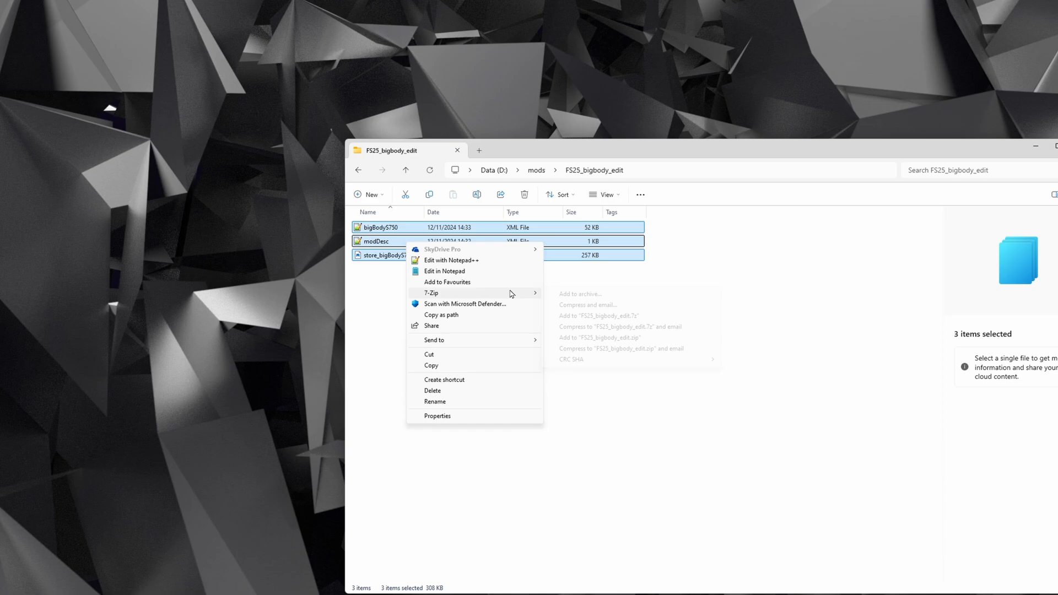
mouse_move(447, 294)
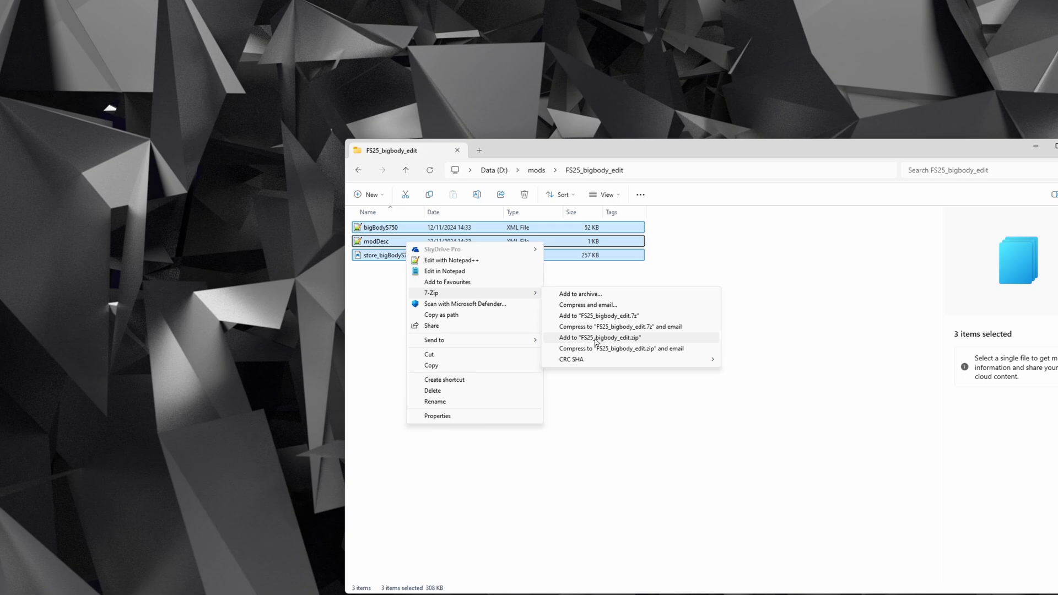
click(598, 338)
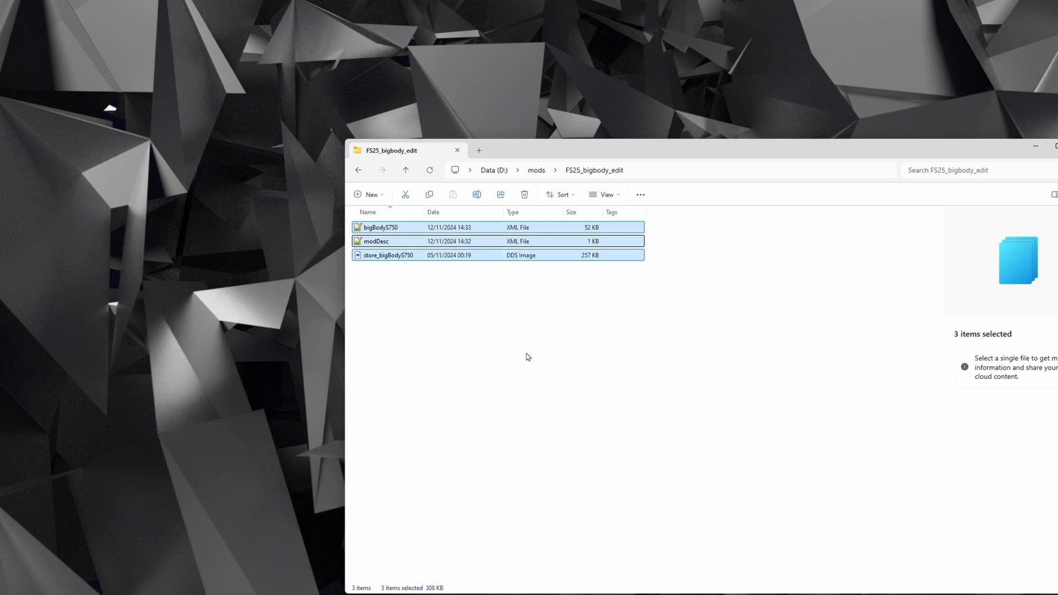
Select the new FS25_bigbody_edit zip archive in the folder
click(473, 342)
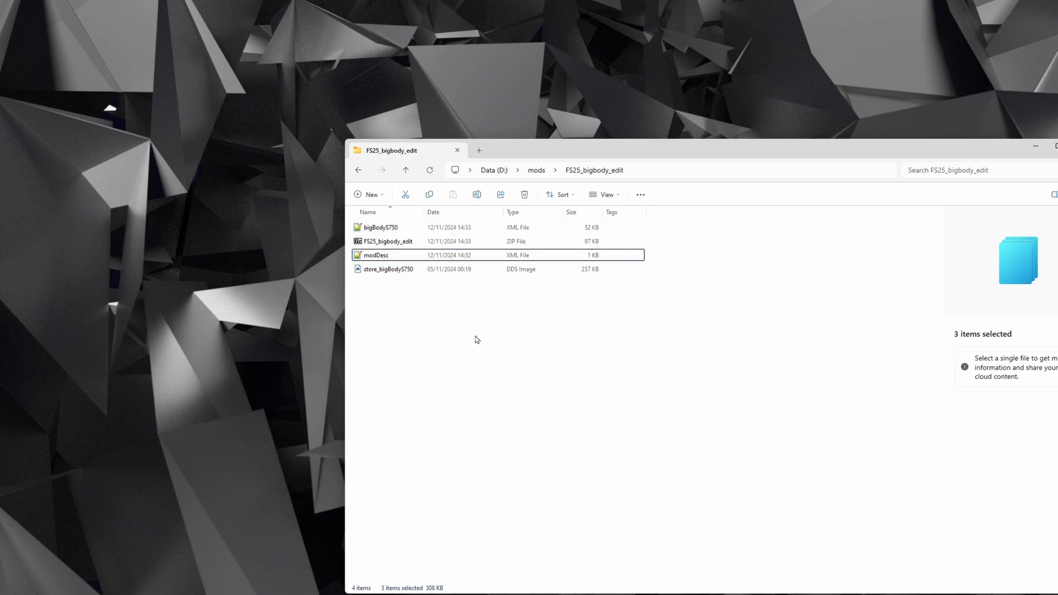
click(383, 242)
right_click(386, 246)
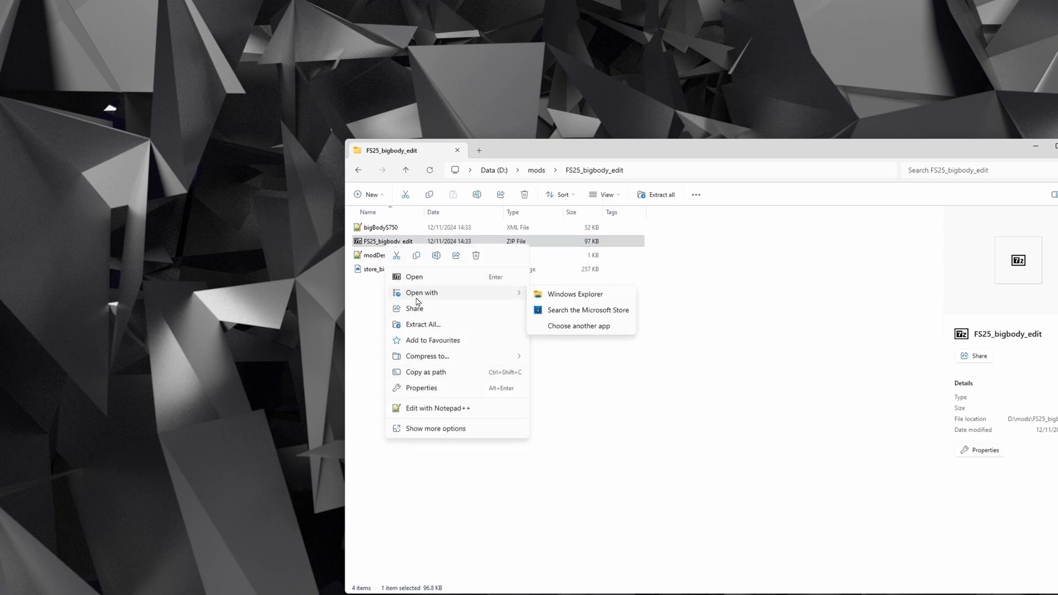
click(569, 433)
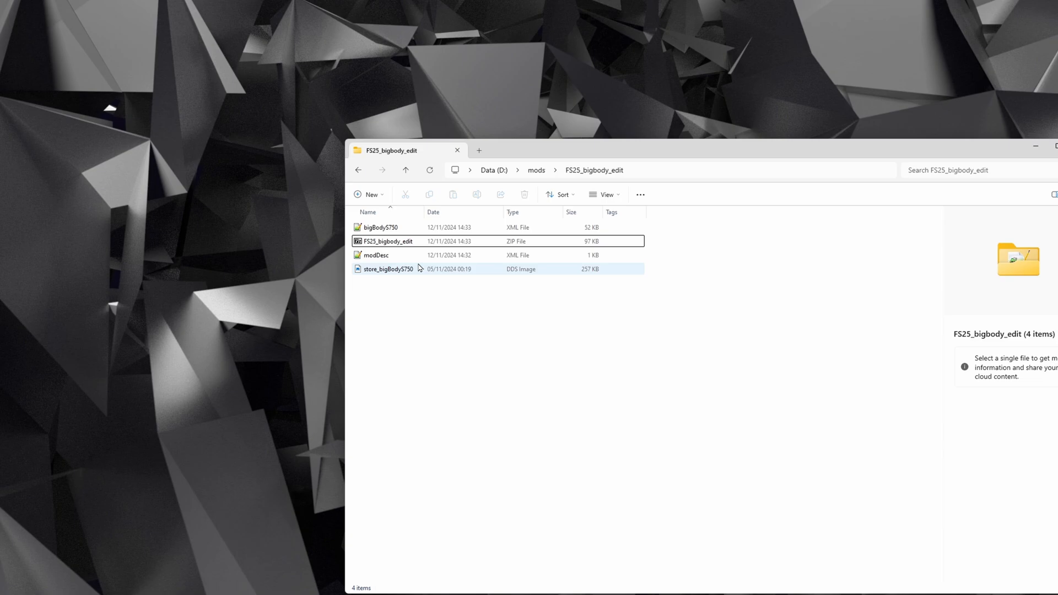
click(388, 241)
Copy the zip and paste it into the FarmingSimulator2025 mods folder
key(ctrl+c)
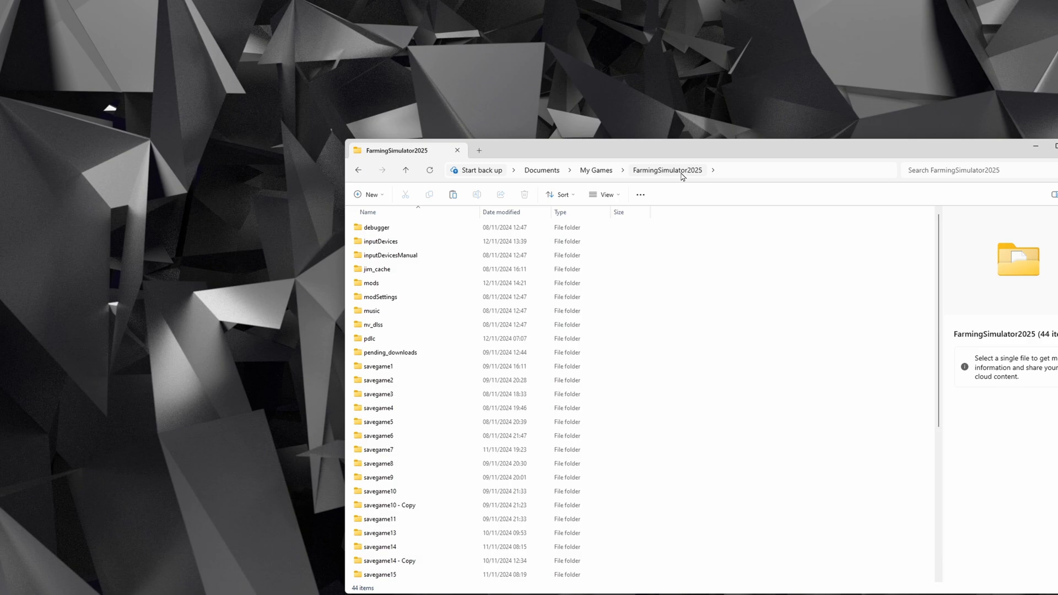
double_click(386, 287)
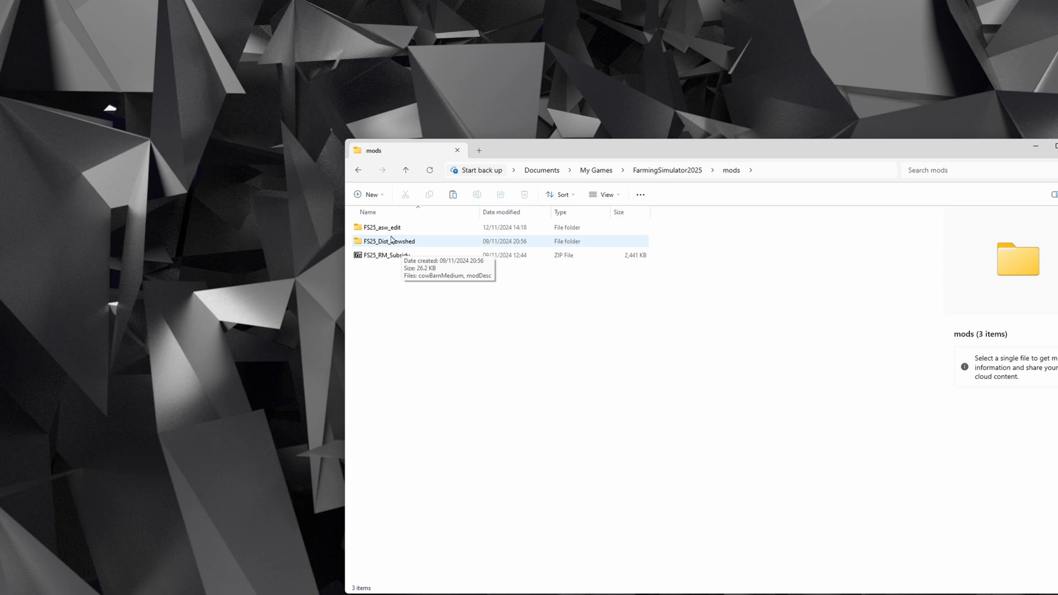
right_click(390, 302)
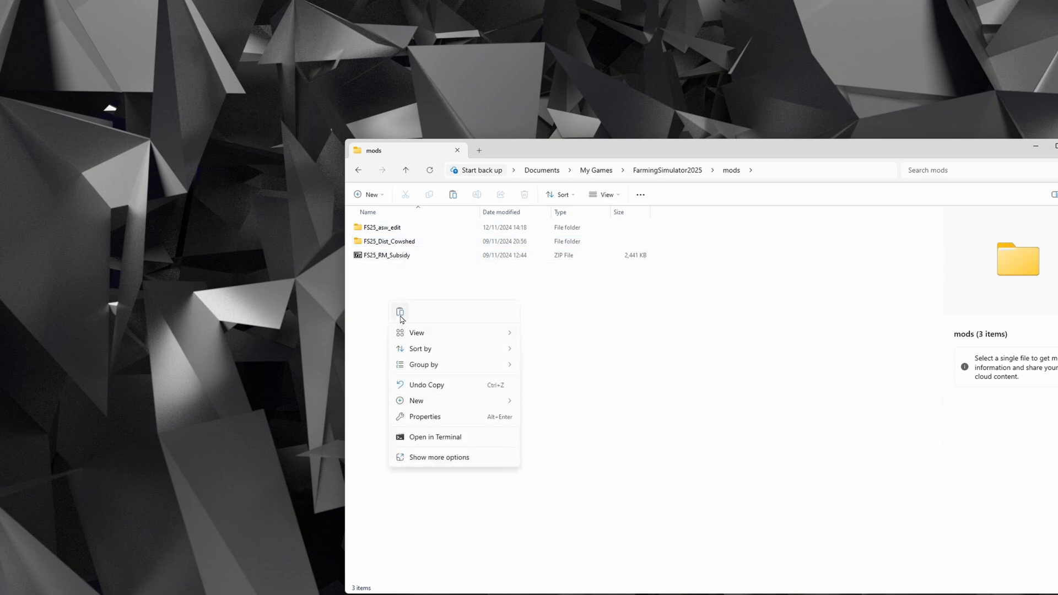
click(401, 316)
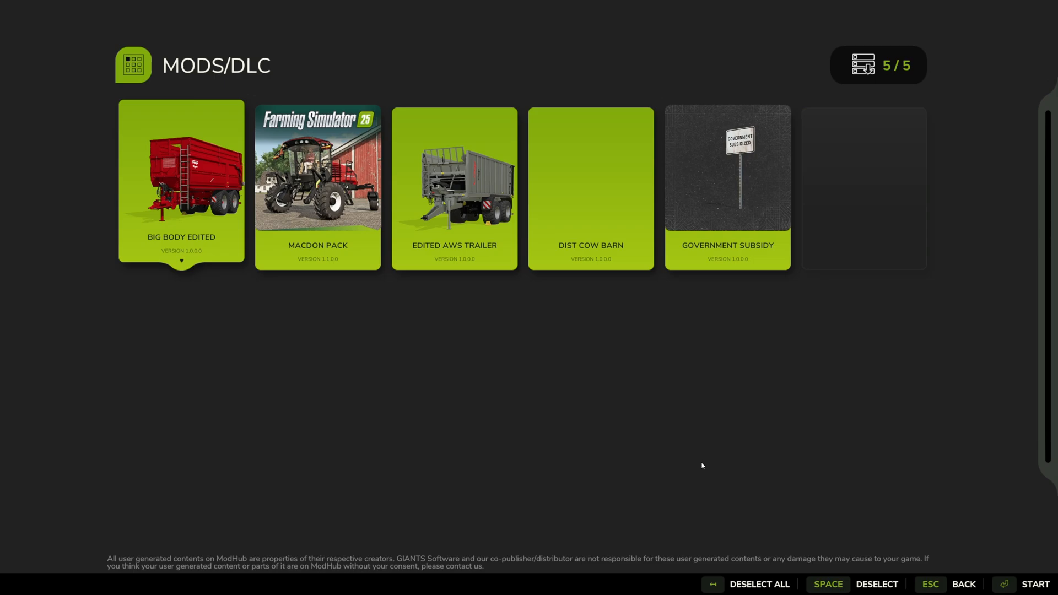
Start the Riverbend Springs save with Big Body Edited active
key(Return)
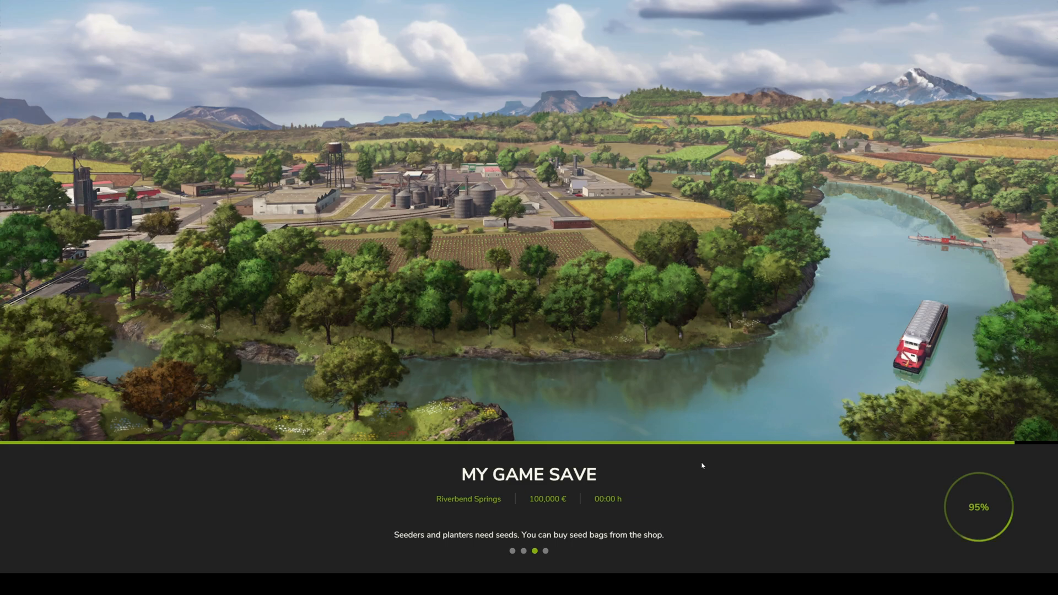
Enter the farm, open the shop and show the Trailers list with the €355 Big Body 750 S
key(Return)
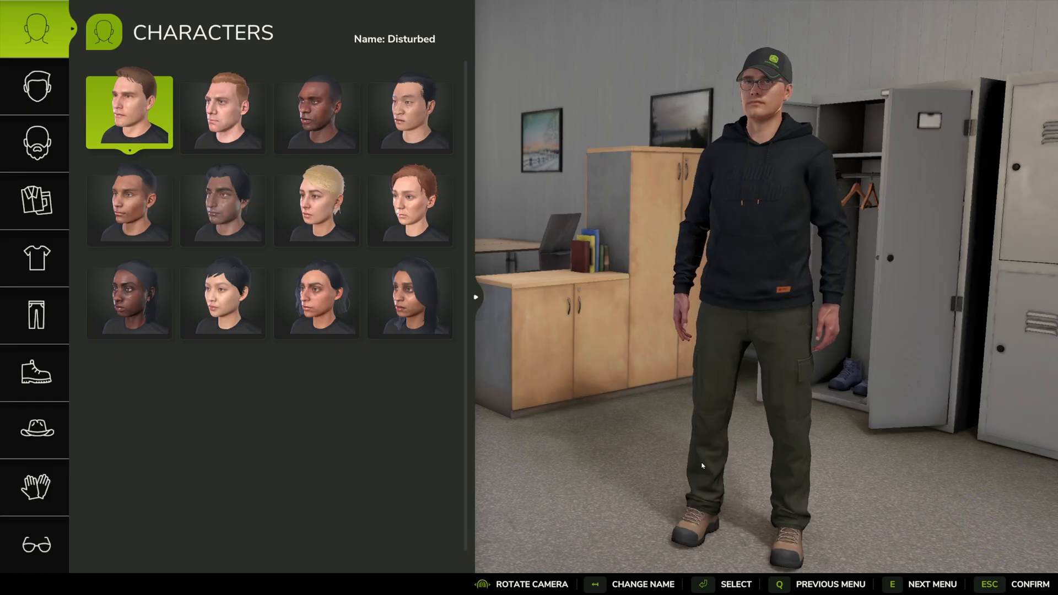
key(Return)
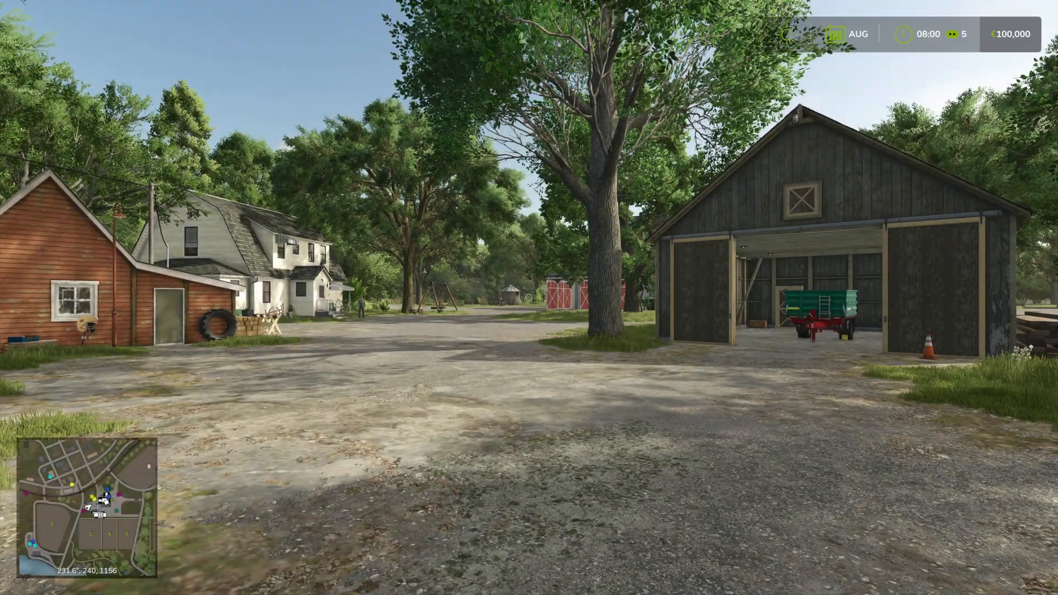
key(p)
click(36, 253)
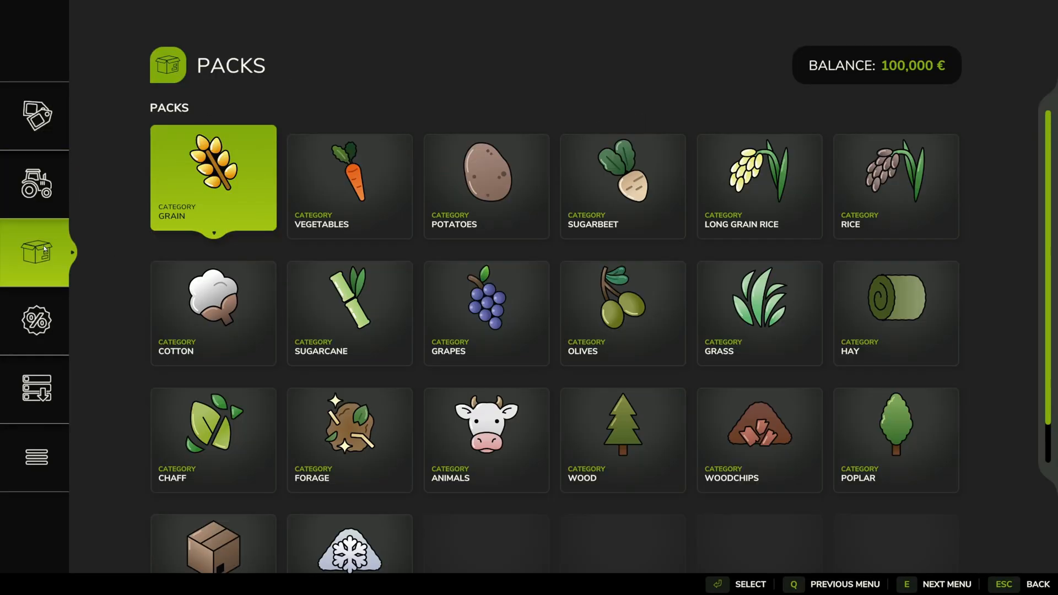
click(36, 185)
scroll(234, 316, down, 4)
click(235, 316)
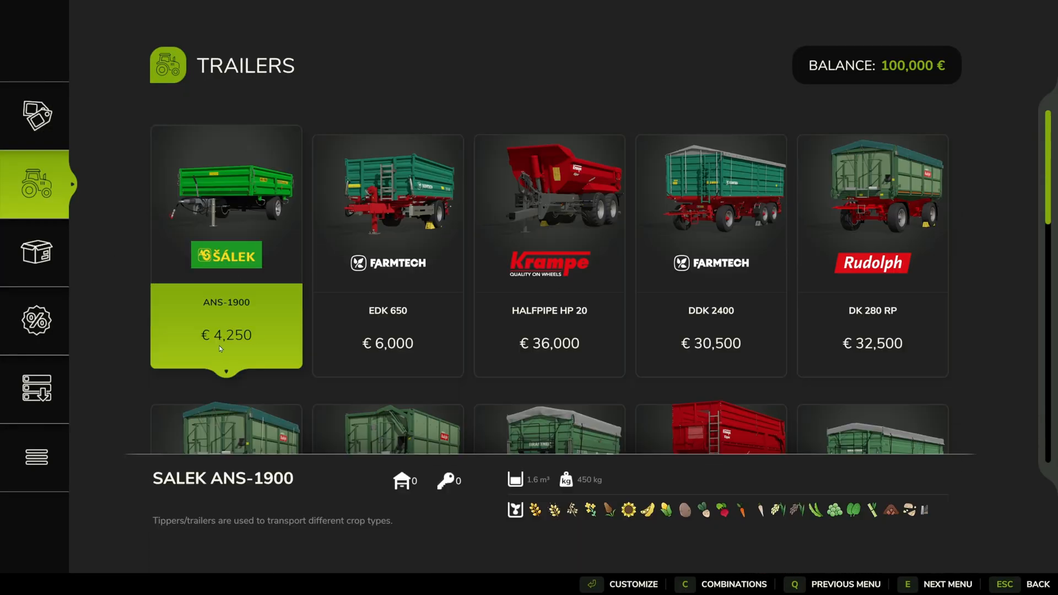
scroll(532, 338, down, 3)
scroll(532, 338, down, 3)
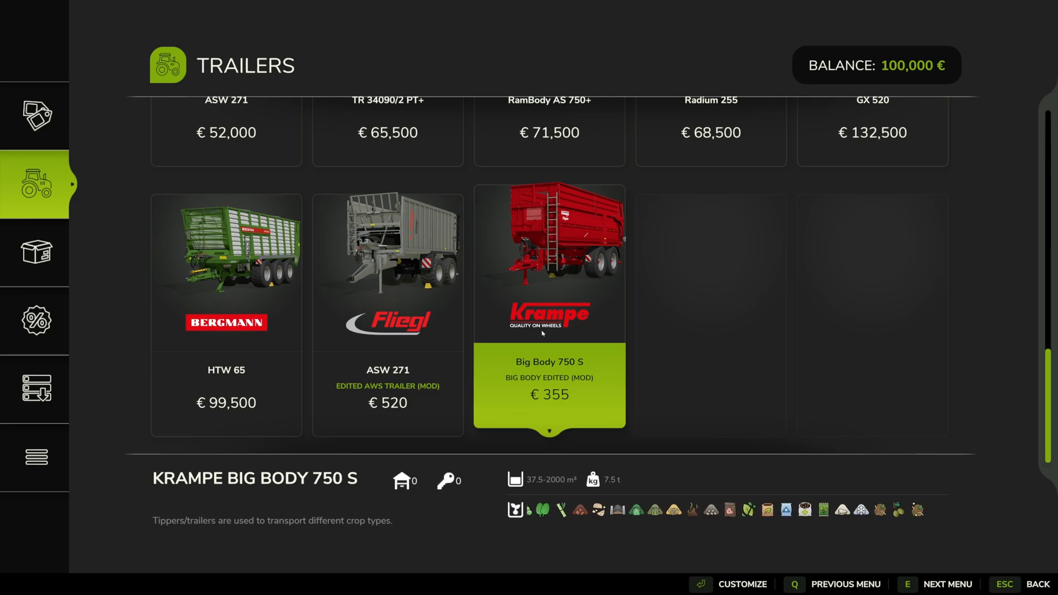
Configure the Big Body 750 S, previewing the Michelin livery and keeping the Standard red design
key(grave)
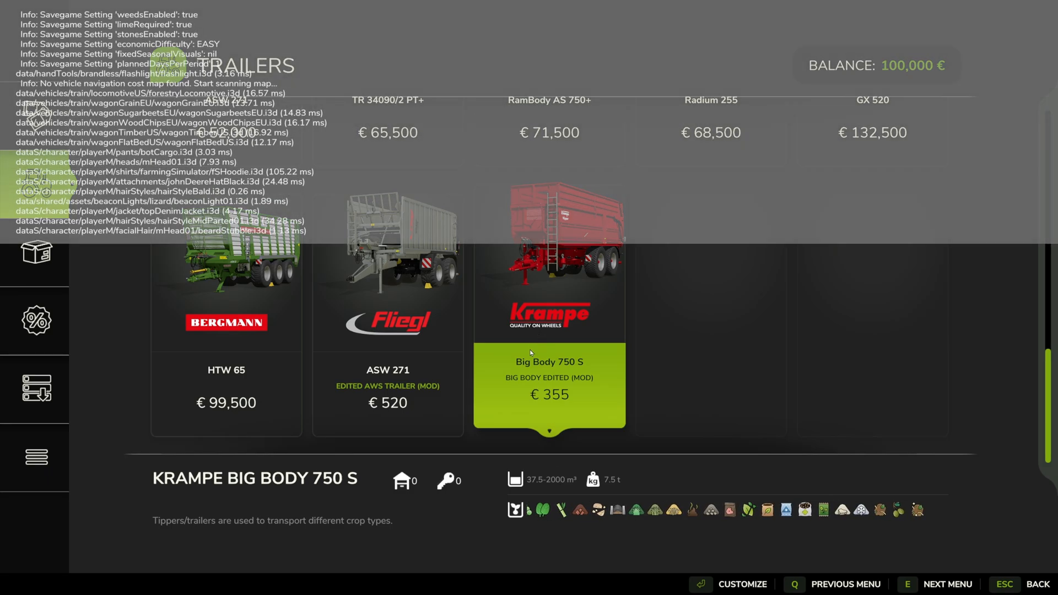
click(531, 350)
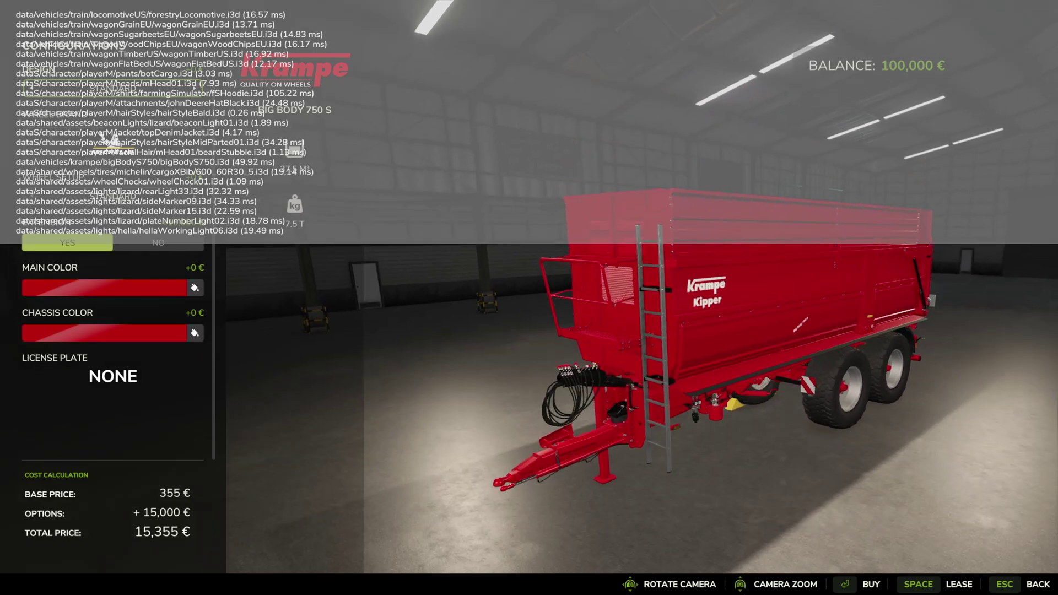
drag(719, 365, 483, 418)
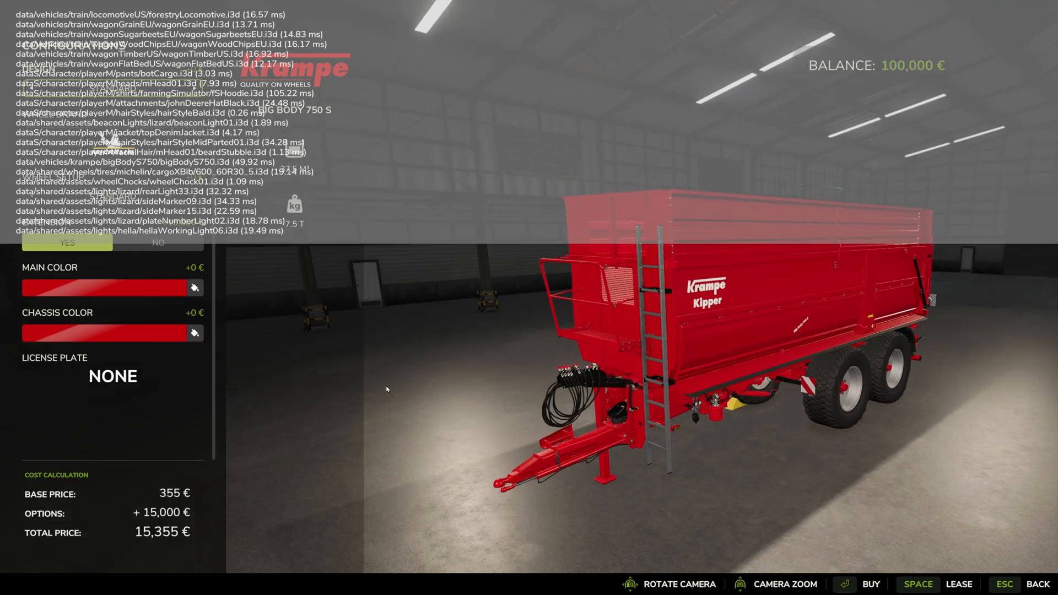
key(grave)
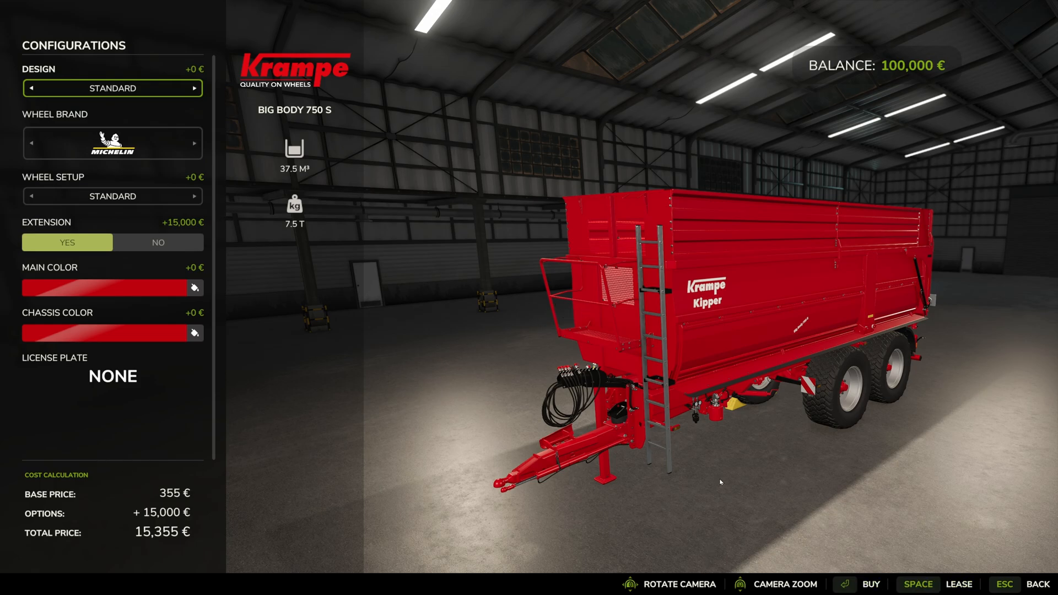
click(194, 89)
click(194, 88)
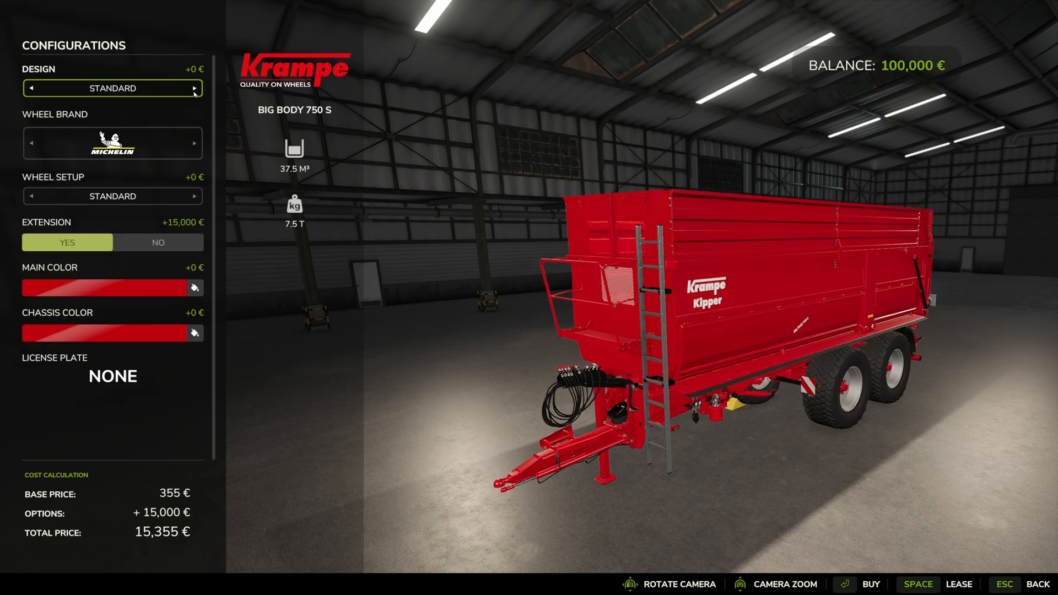
click(194, 88)
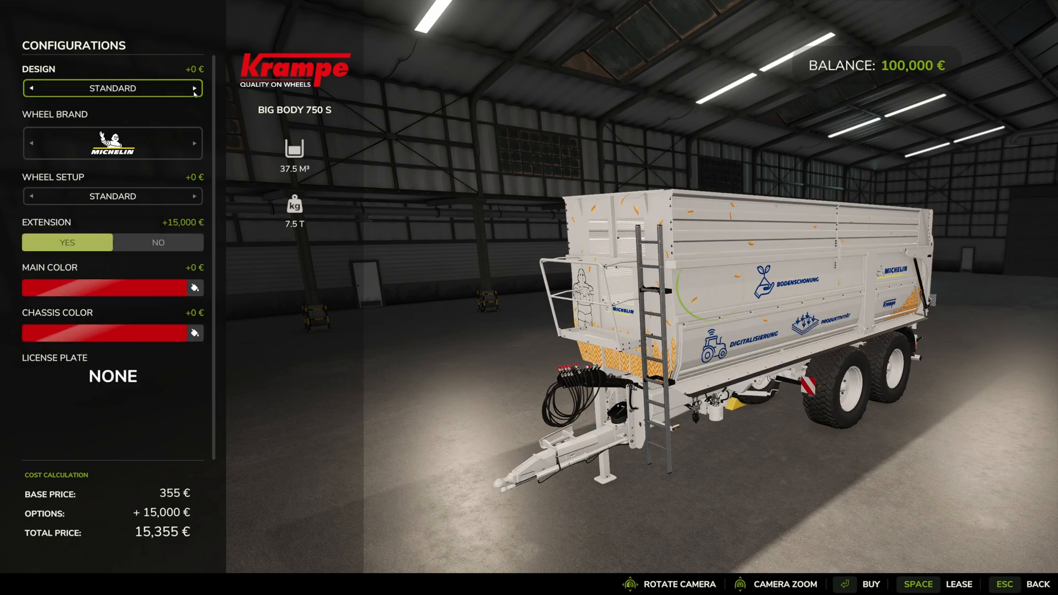
click(194, 89)
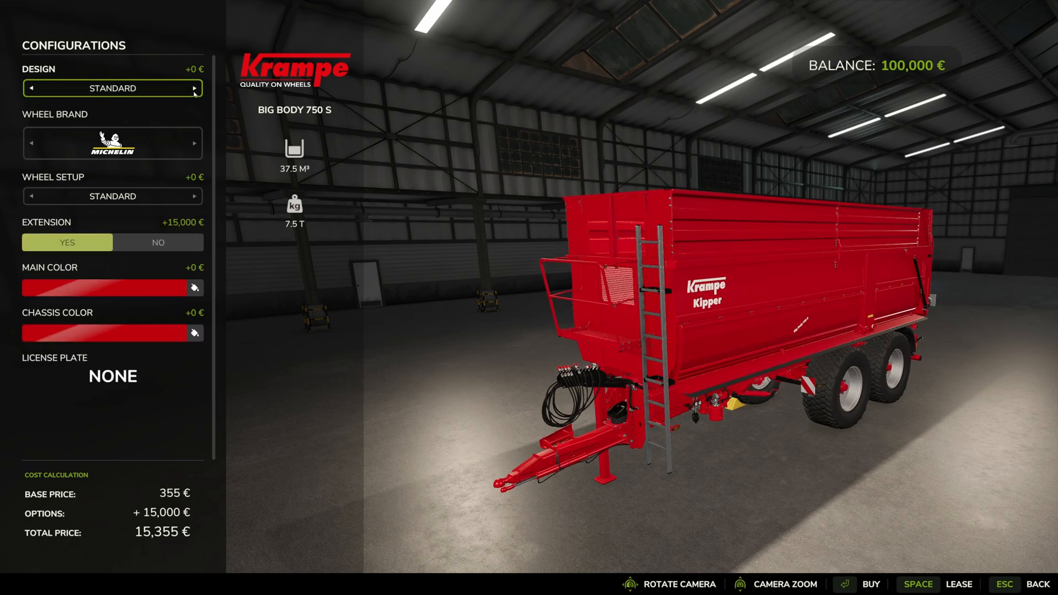
Buy the trailer for €15,355, confirm the notices and return to vehicle categories
click(860, 585)
key(Return)
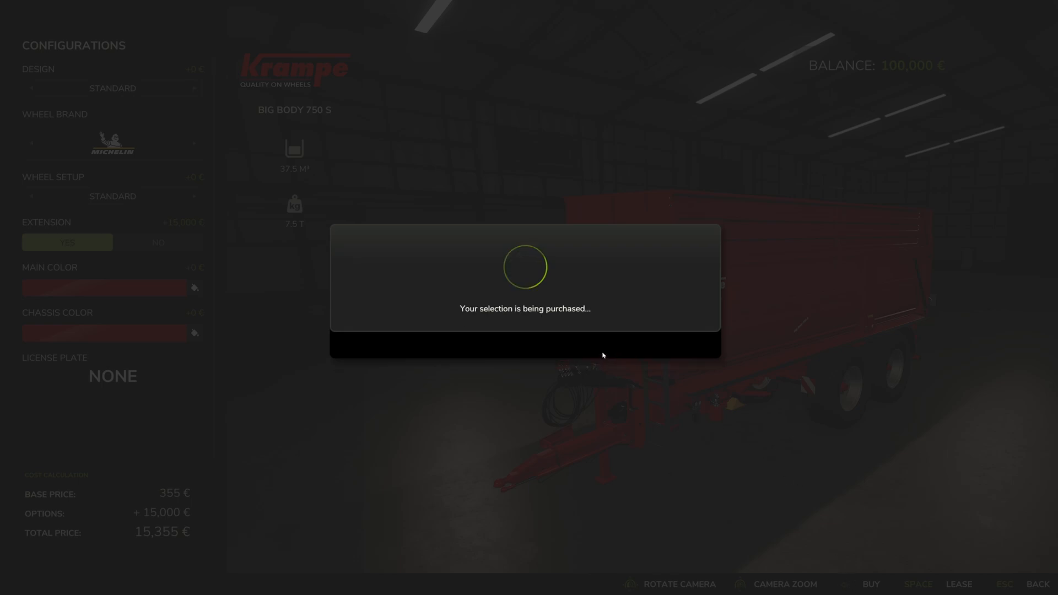
key(Return)
key(F8)
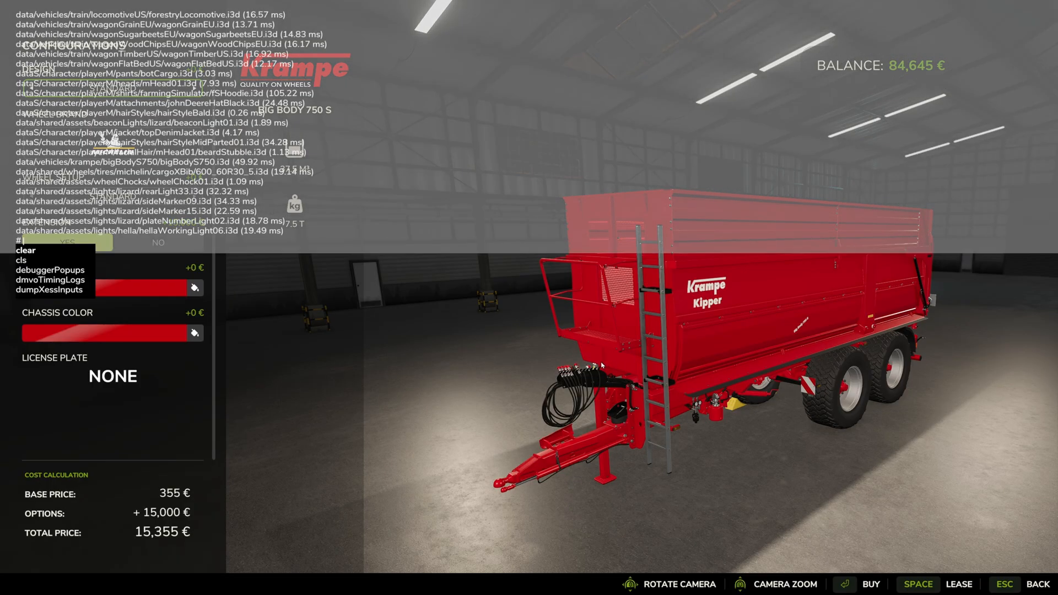
key(Escape)
key(Escape)
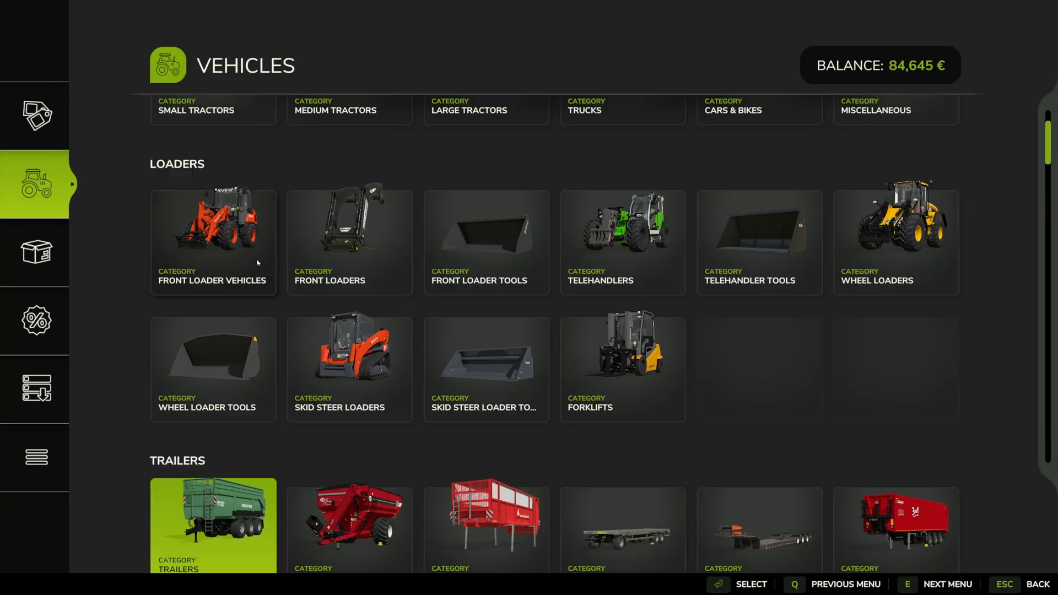
scroll(460, 267, up, 5)
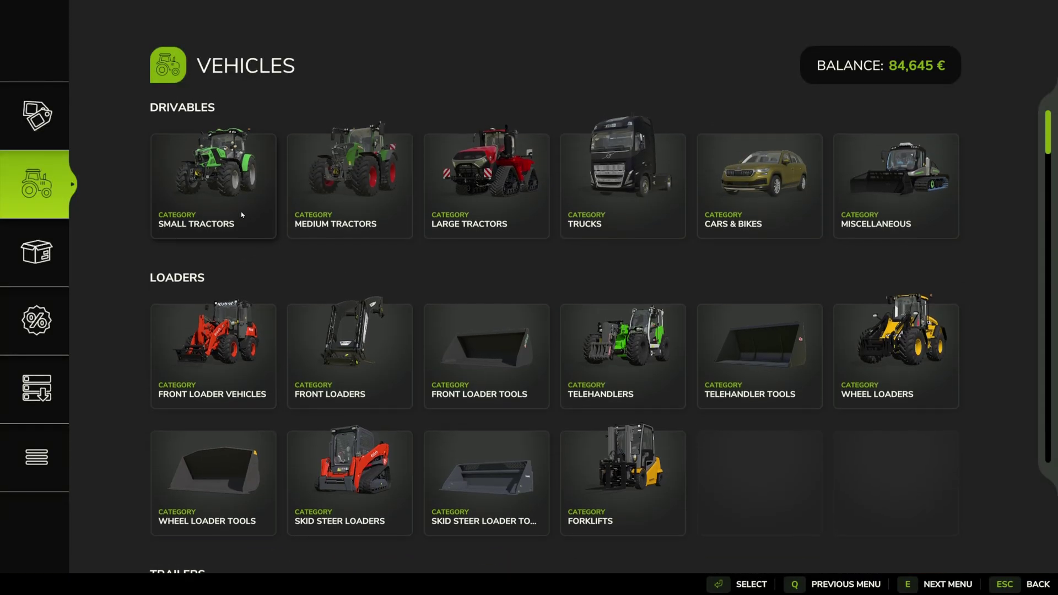
Buy the Challenger MT600 tractor from Medium Tractors for €59,620 and leave the shop
click(351, 187)
click(408, 237)
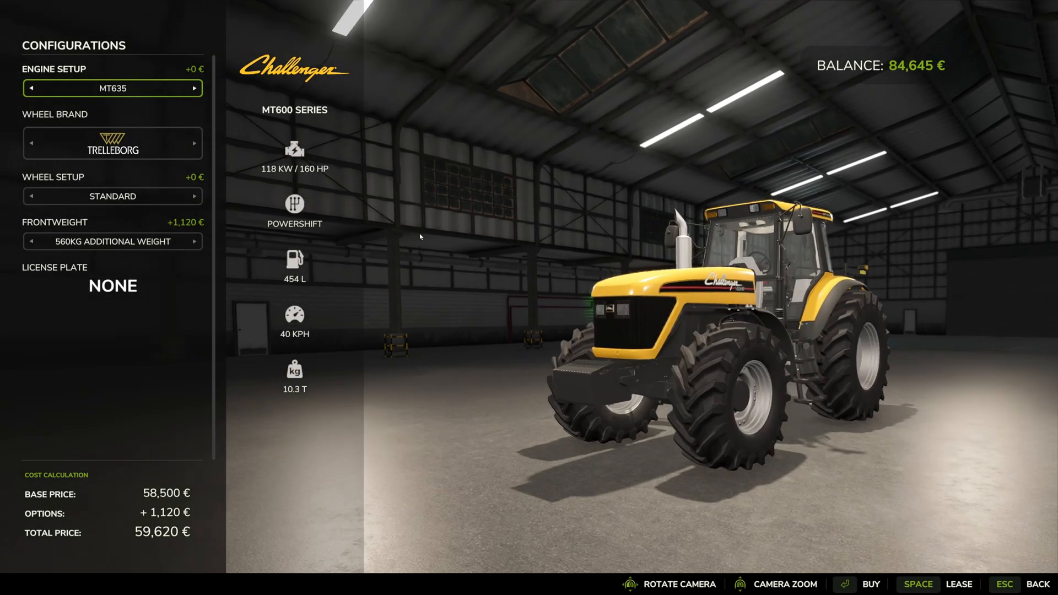
key(Return)
key(Return)
key(Escape)
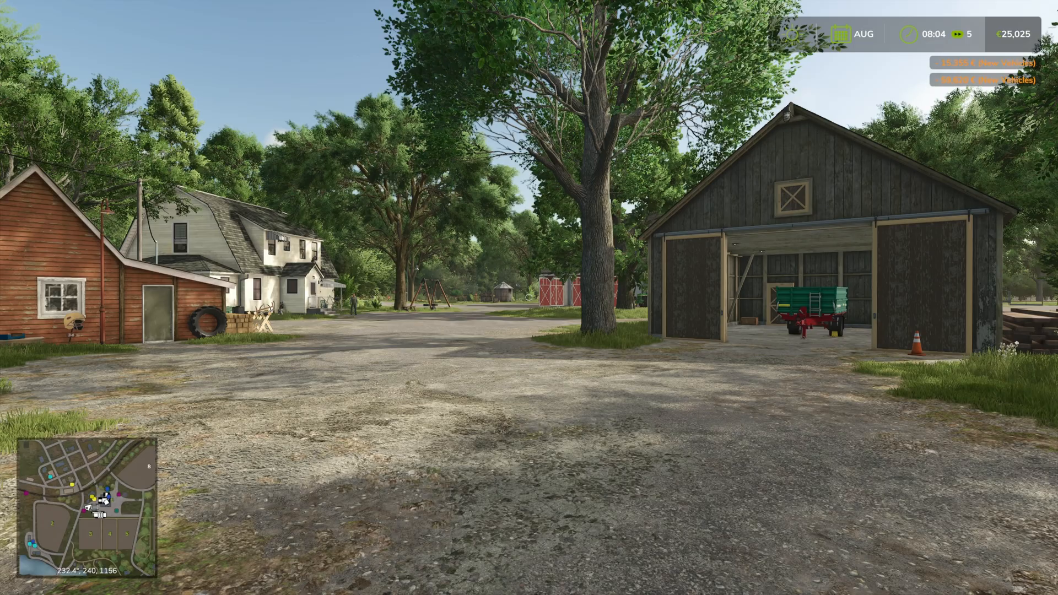
Drive the new tractor to the Big Body trailer and hitch it
key(Tab)
key(Tab)
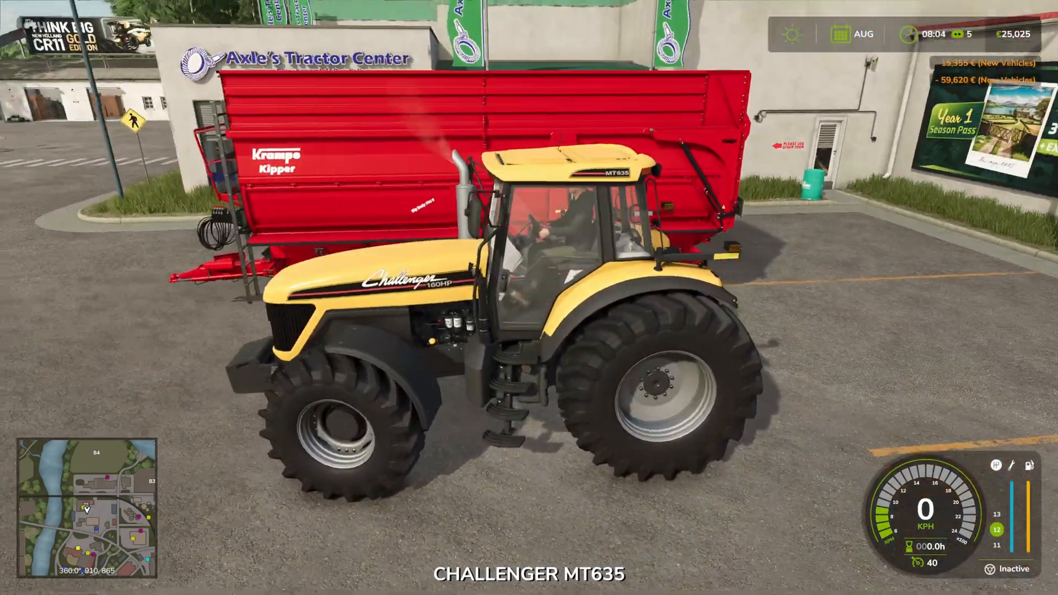
key(w)
key(w)
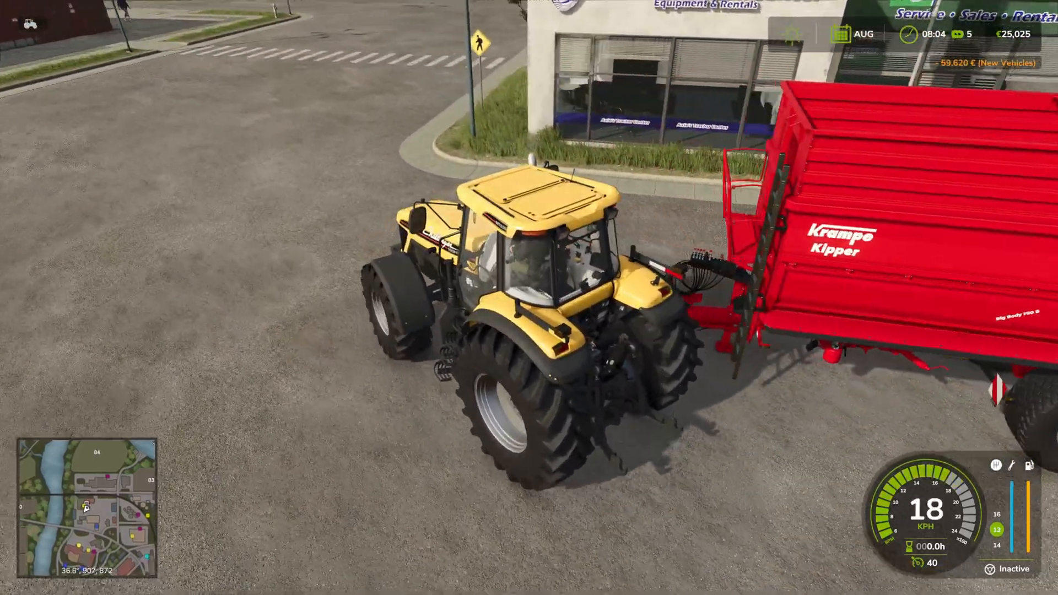
key(s)
key(s)
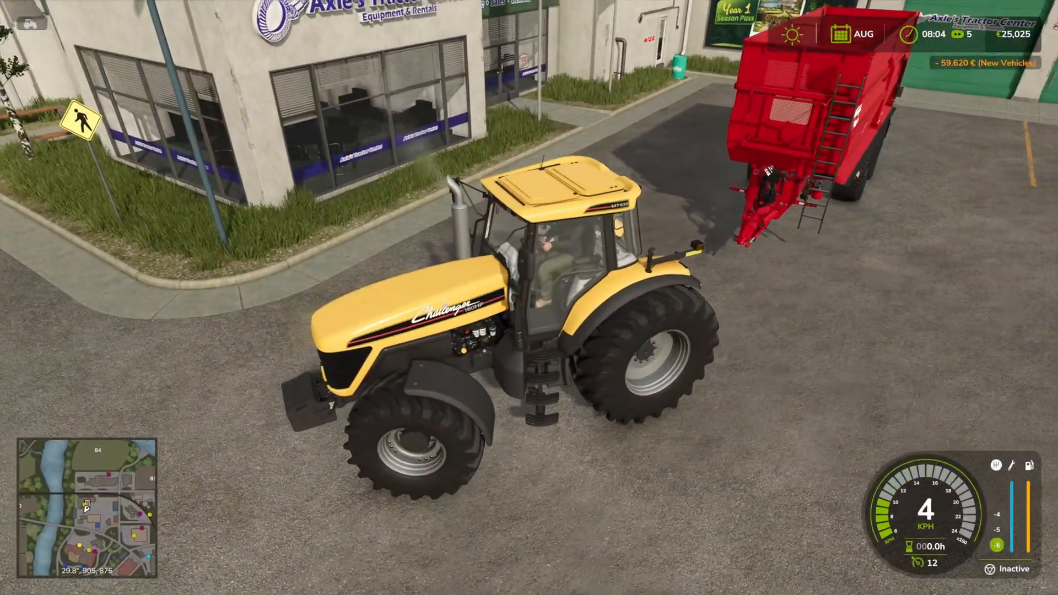
key(q)
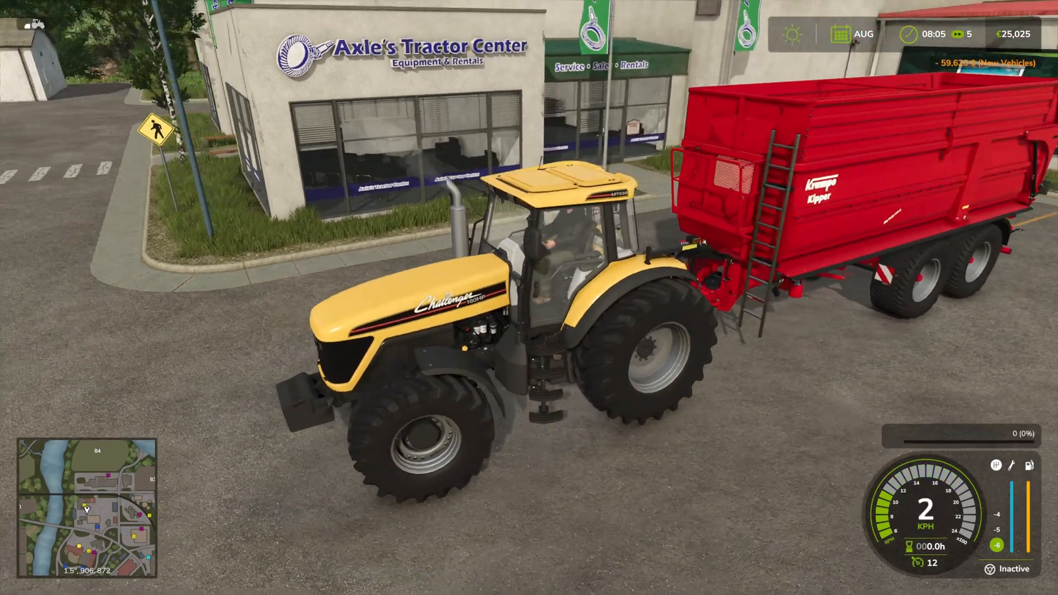